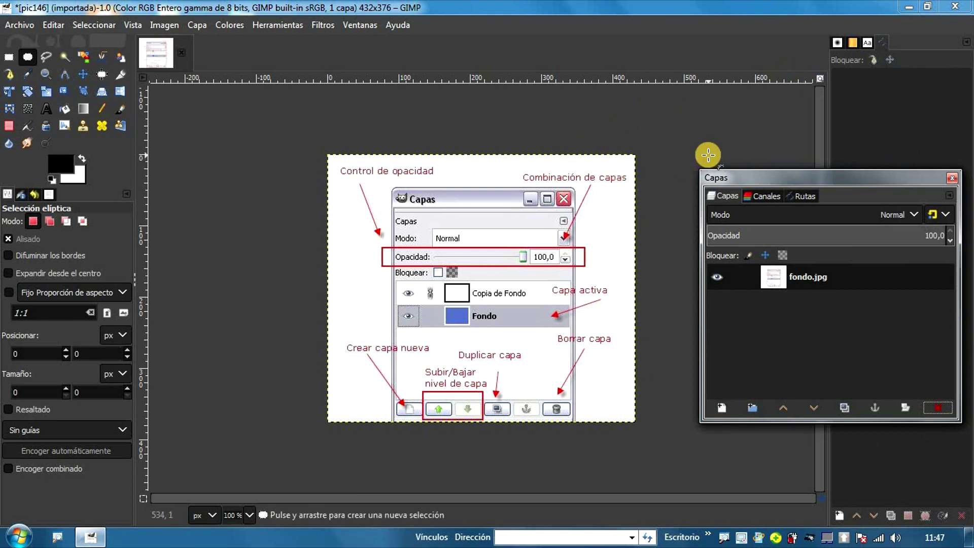
Duplicate the fondo.jpg layer
drag(829, 174, 833, 225)
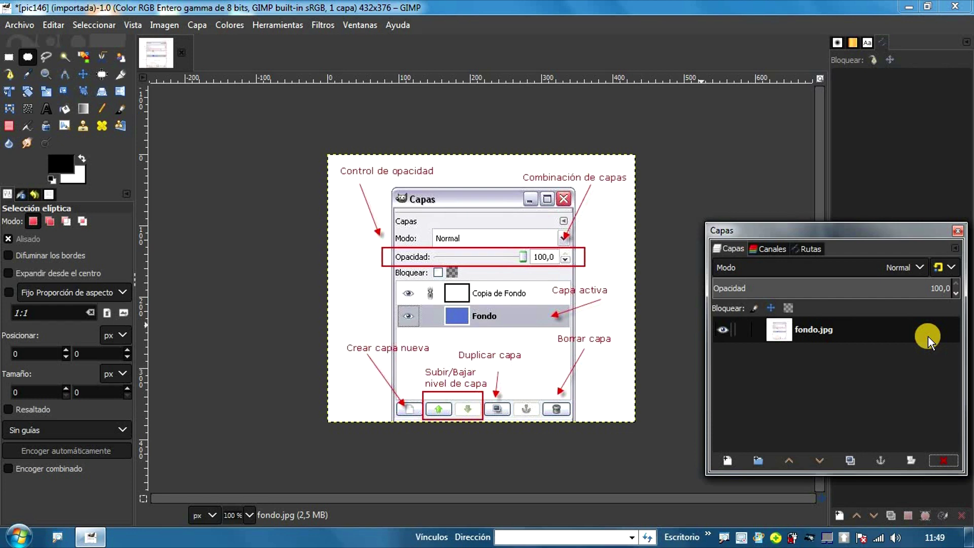
right_click(897, 324)
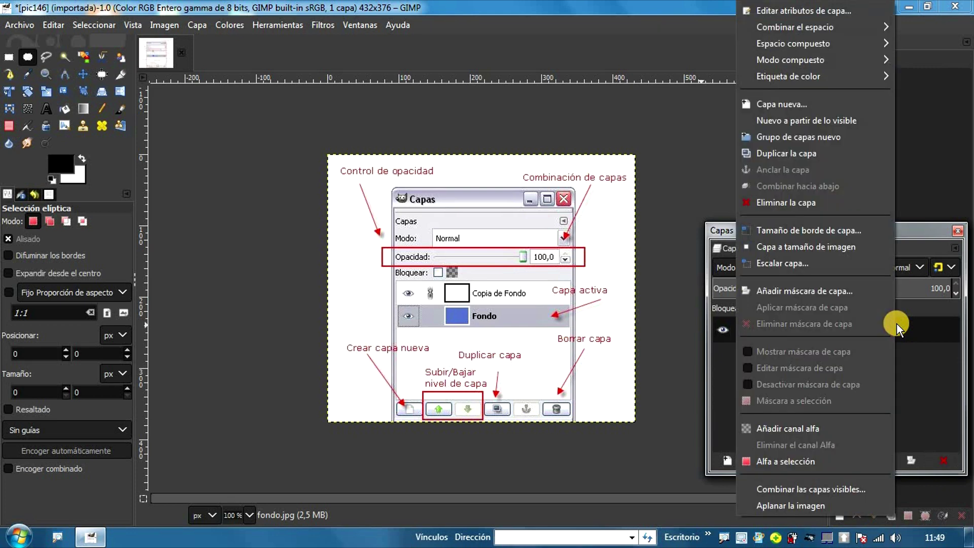
click(835, 154)
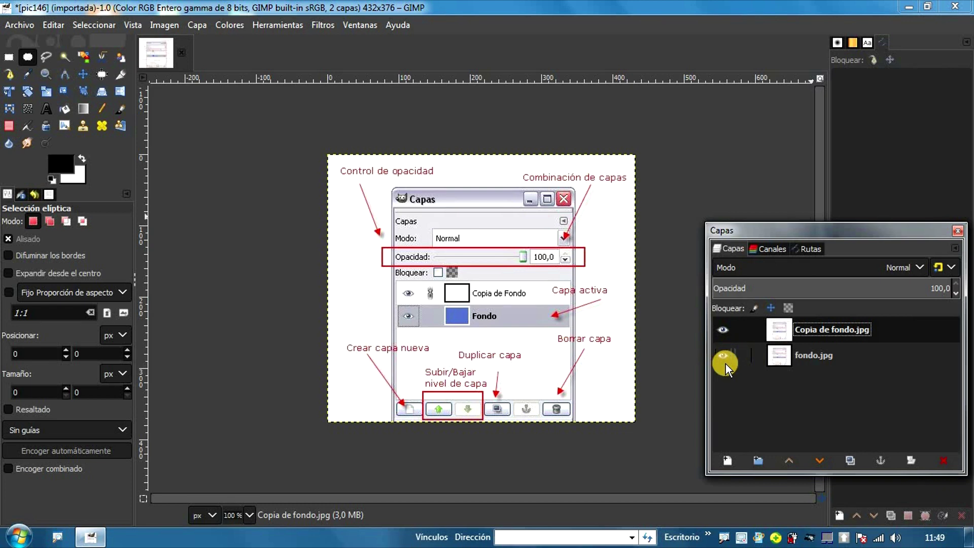
Hide the fondo.jpg layer and lower the opacity of the Copia de fondo.jpg layer to 0
click(723, 330)
click(722, 355)
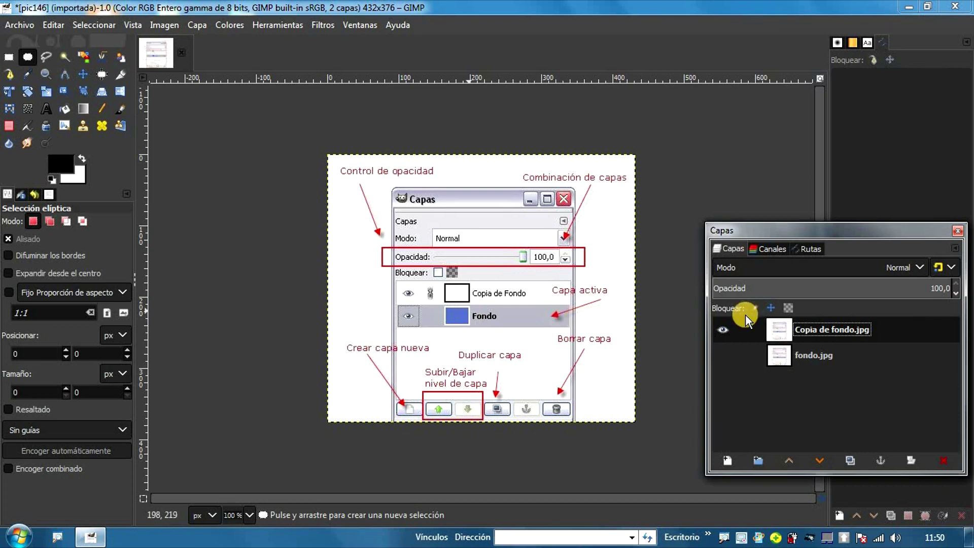
click(894, 321)
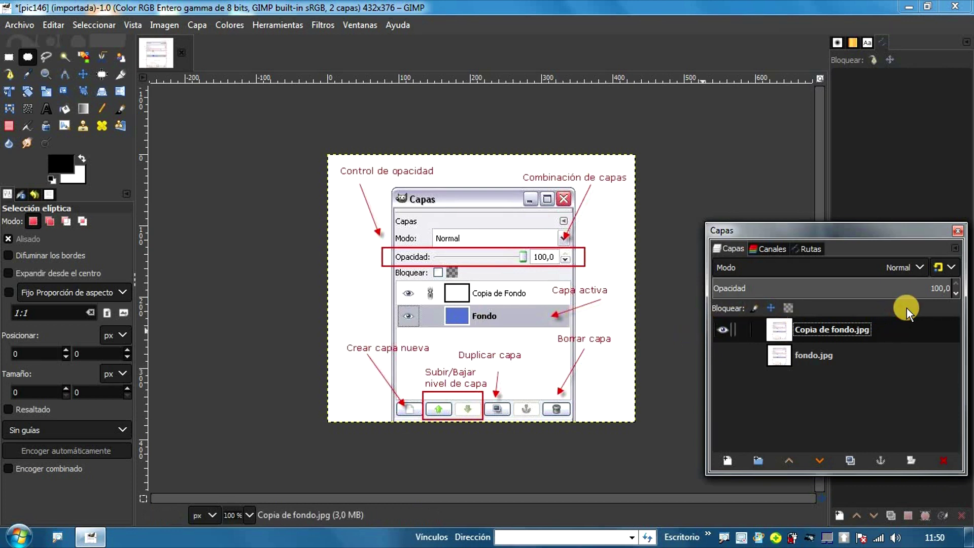
click(906, 287)
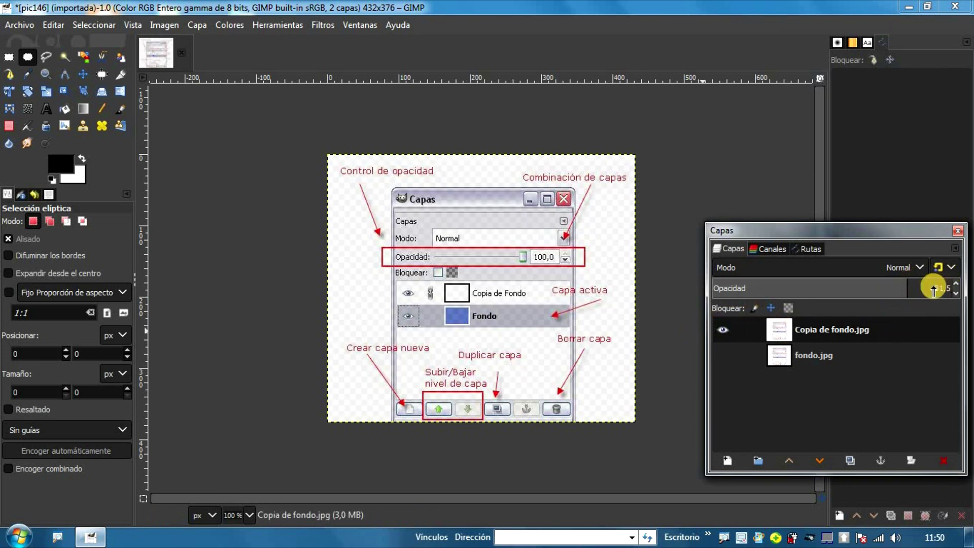
click(839, 287)
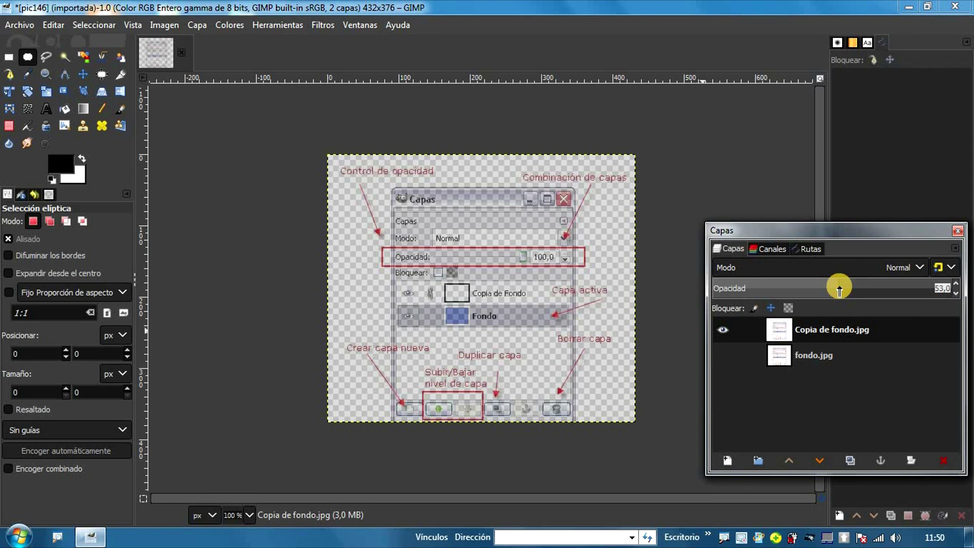
click(761, 287)
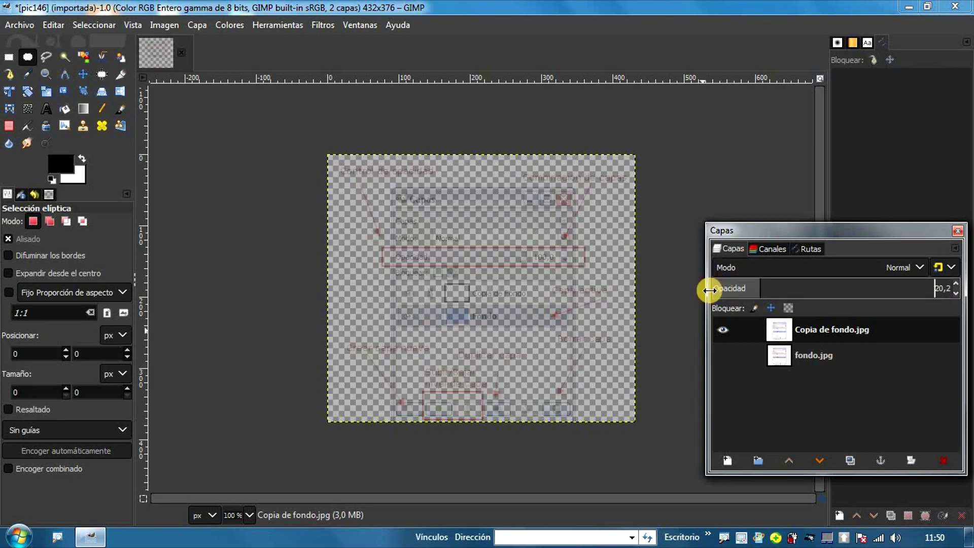
click(712, 291)
click(712, 290)
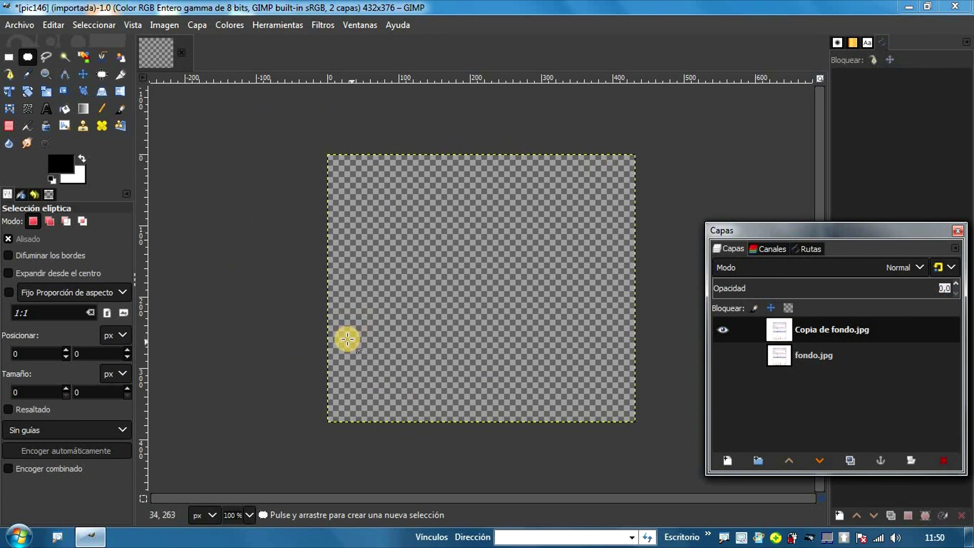
Restore the Copia de fondo.jpg layer's opacity to 100 and make the fondo.jpg layer visible again
click(883, 333)
click(924, 280)
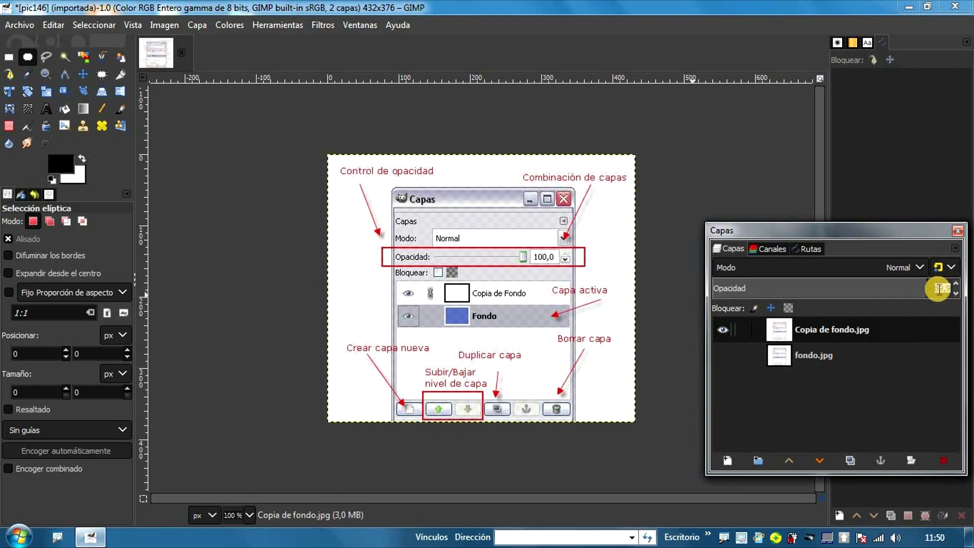
drag(927, 286, 938, 285)
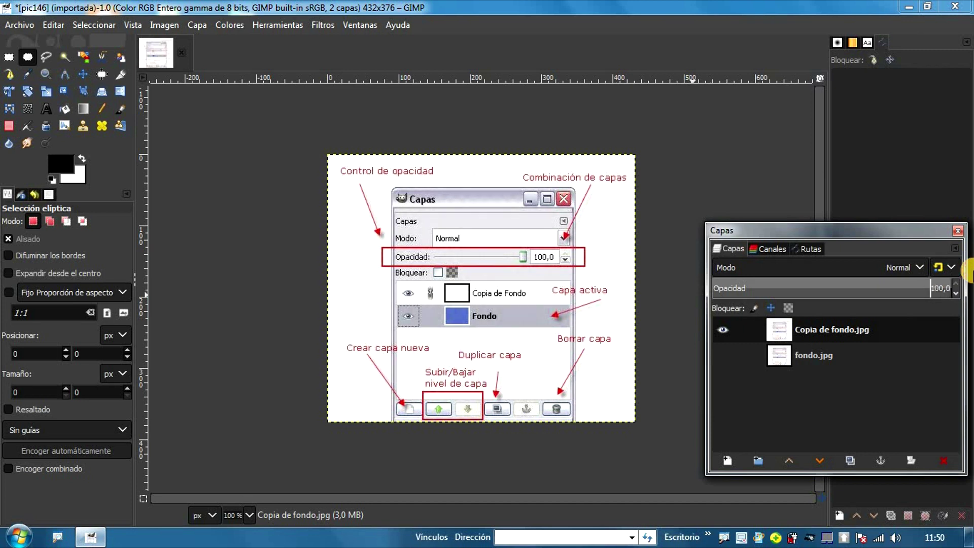
click(721, 356)
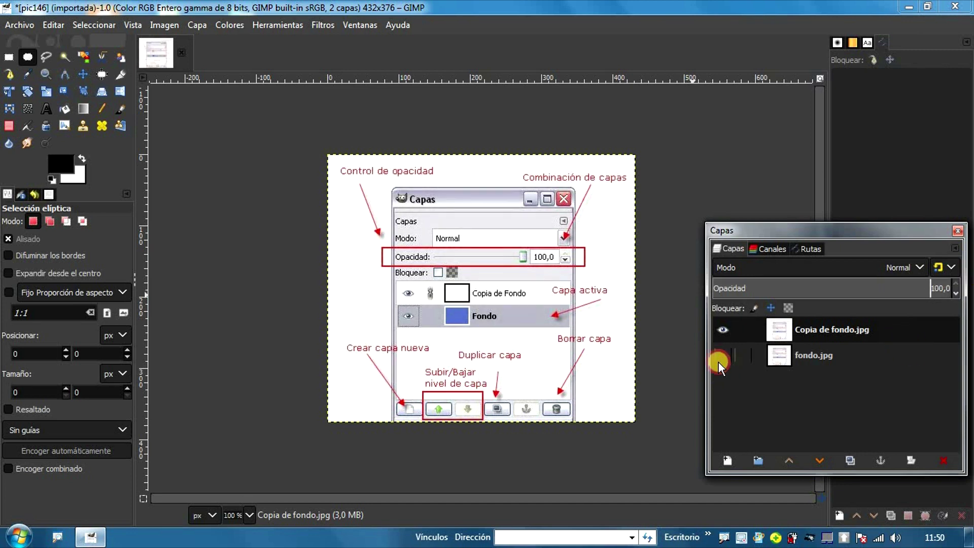
click(827, 330)
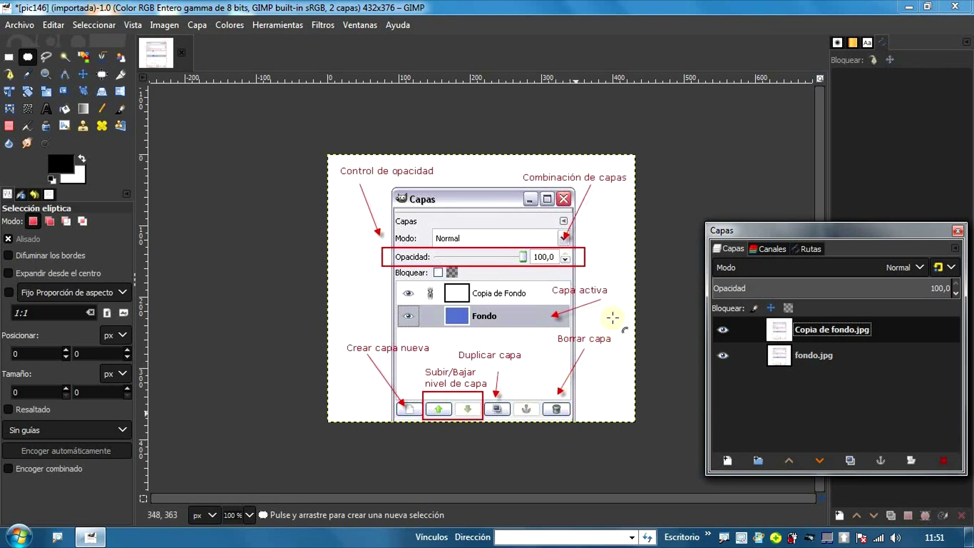
Delete the Copia de fondo.jpg layer and undo the deletion
click(943, 460)
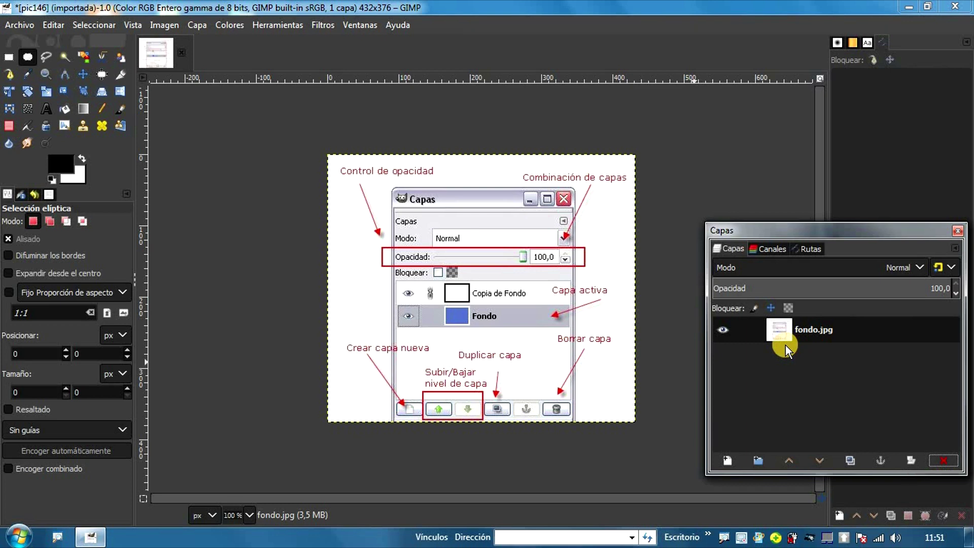
click(57, 25)
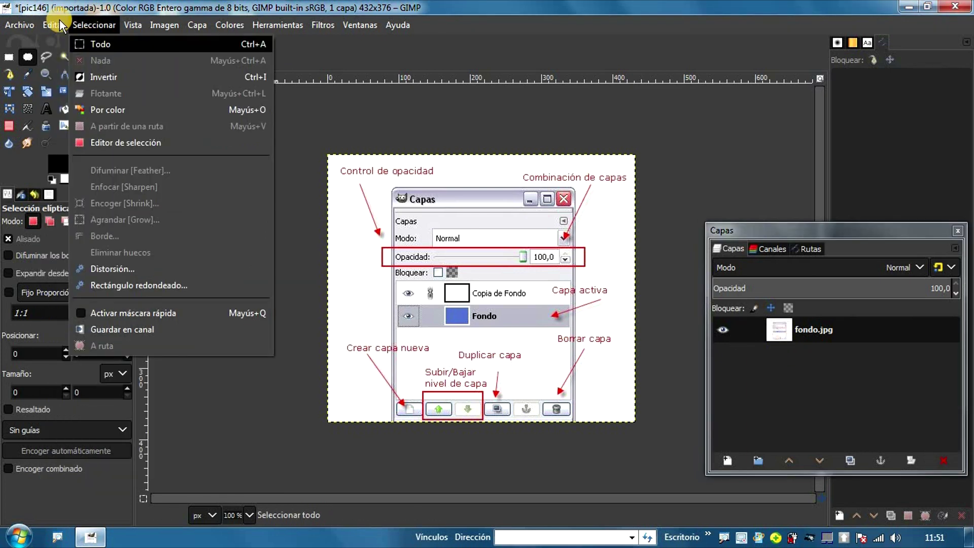
click(62, 50)
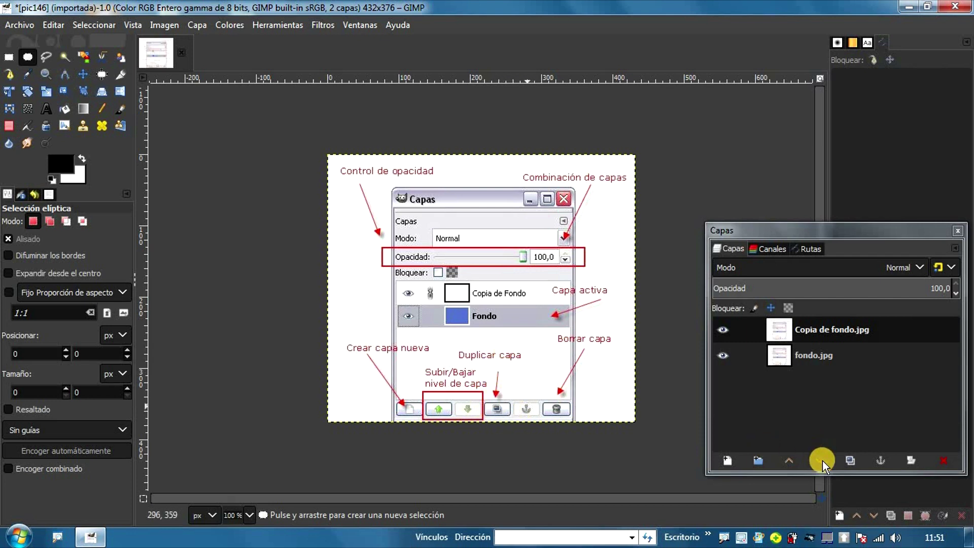
Duplicate the Copia de fondo.jpg layer and add a new 432 × 376 px layer named Capa, filled with transparency
click(850, 461)
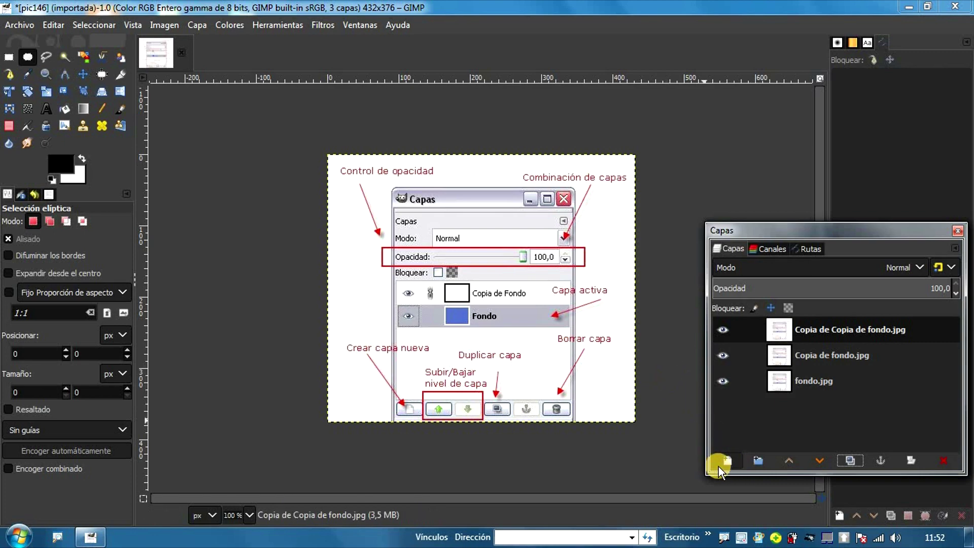
click(728, 457)
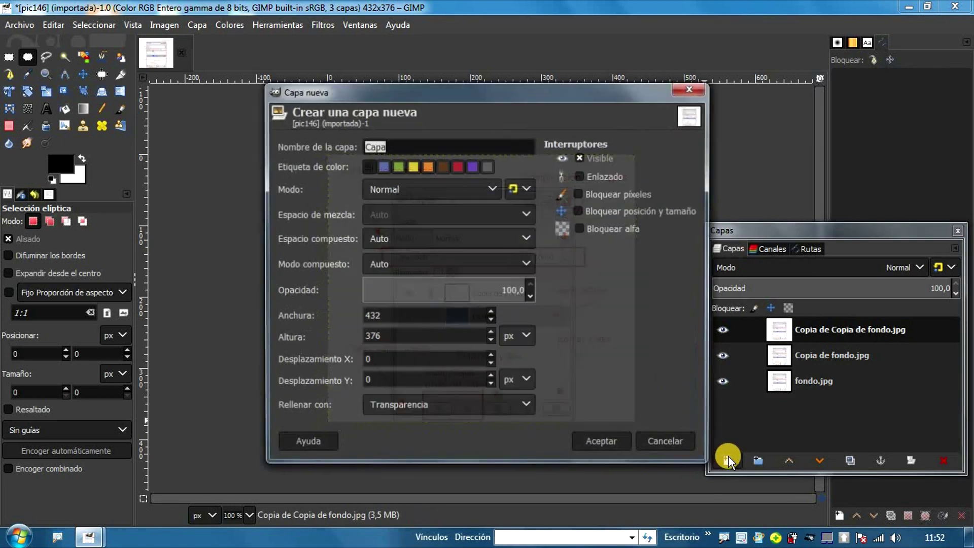
click(601, 445)
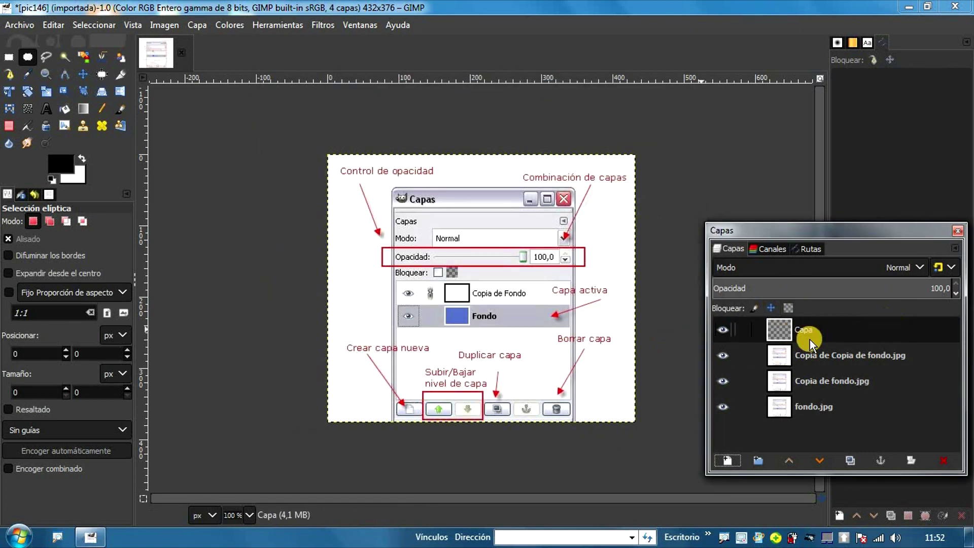
Hide the three image layers beneath the transparent Capa layer, select Capa, and show the image layers again
click(724, 356)
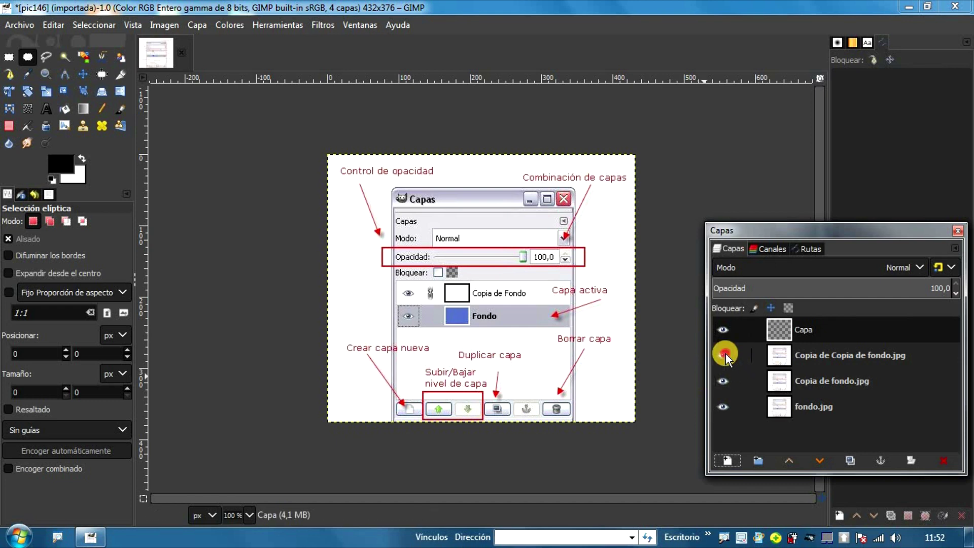
click(723, 407)
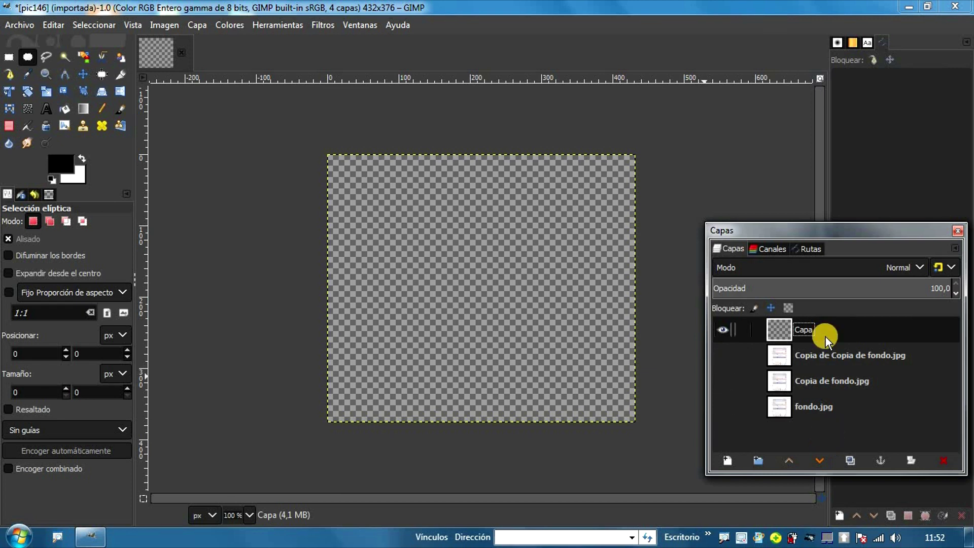
click(723, 355)
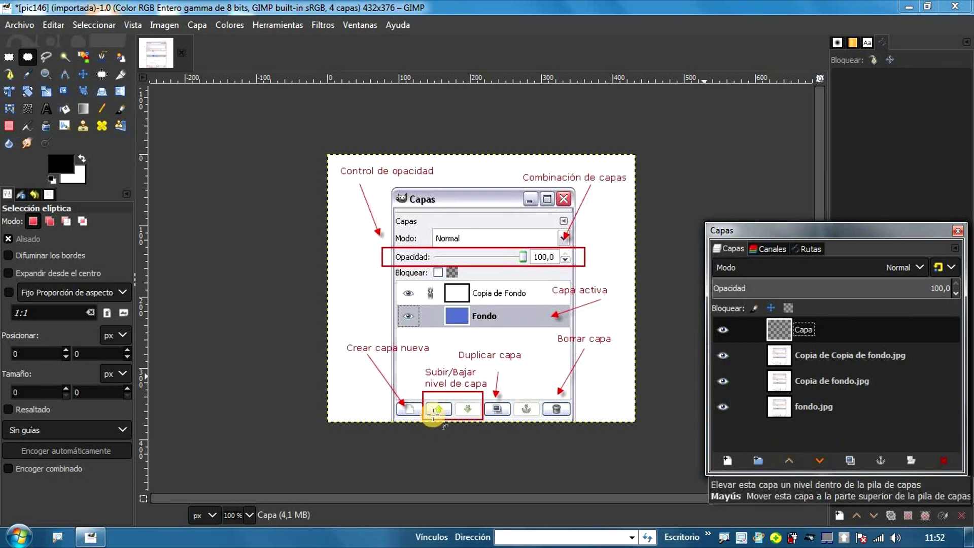
Raise the Copia de fondo.jpg layer one level, above Copia de Copia de fondo.jpg
click(868, 366)
click(867, 379)
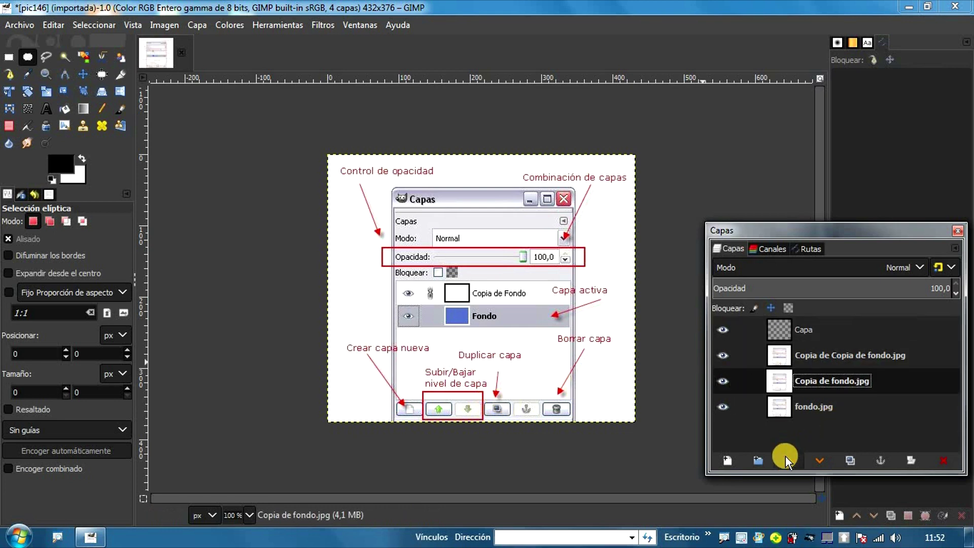
click(786, 455)
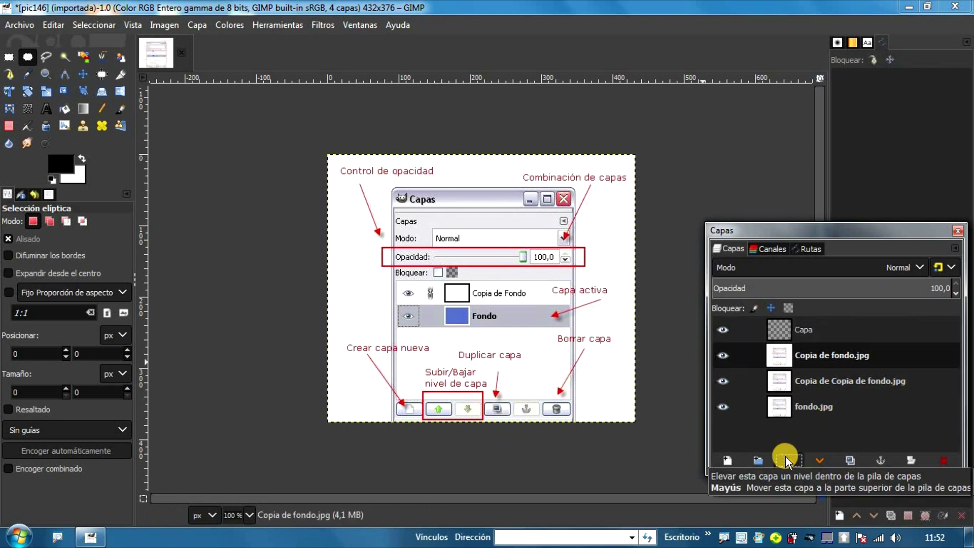
Set the foreground colour to a light red and bucket-fill the whole Capa layer with it
click(805, 335)
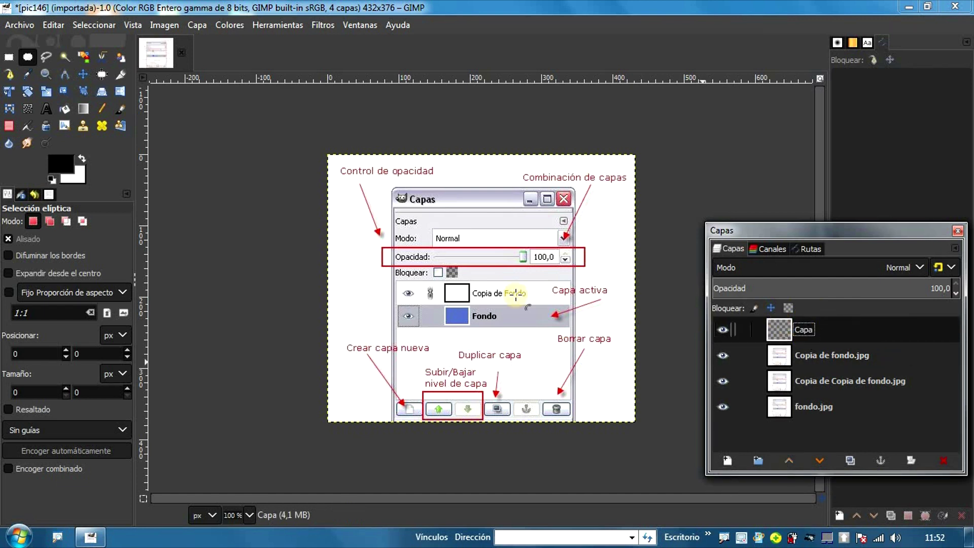
click(65, 166)
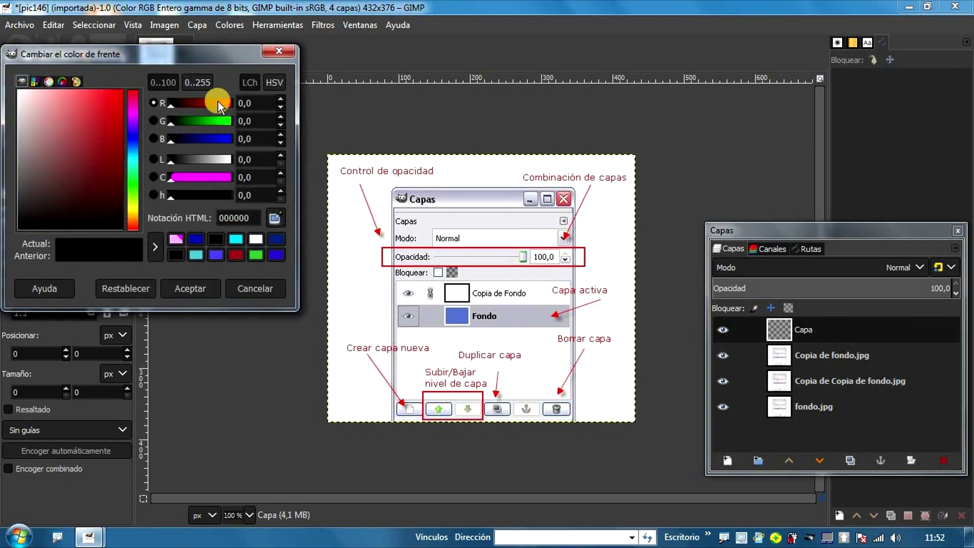
click(87, 96)
click(206, 288)
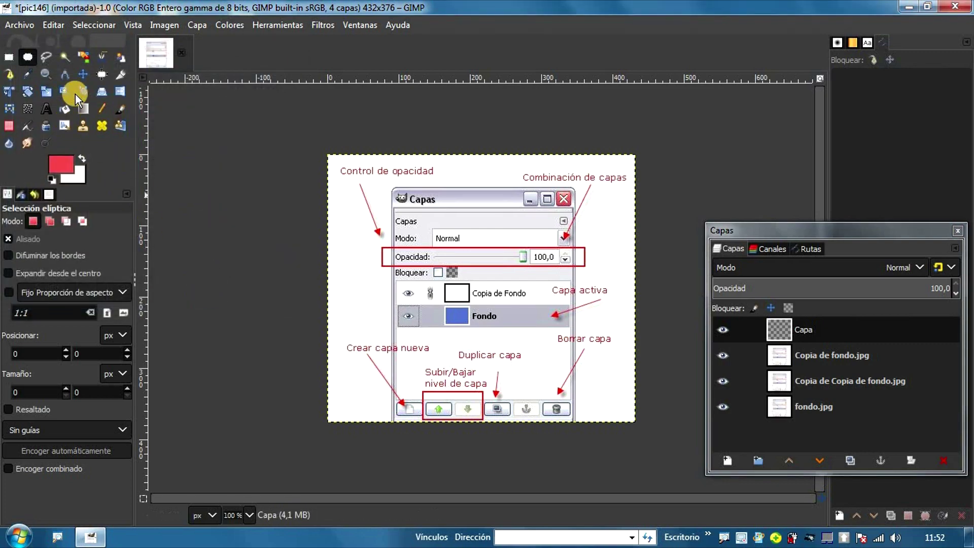
click(64, 109)
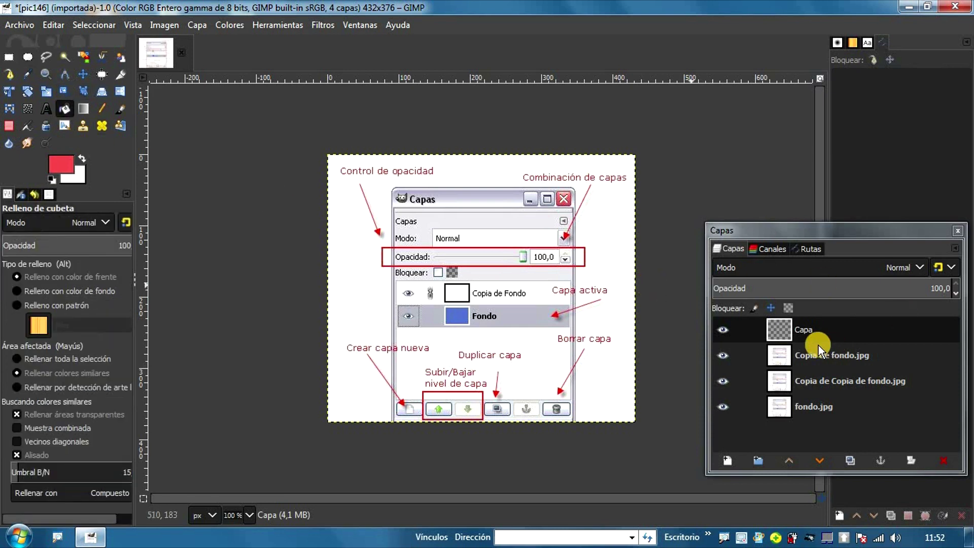
click(561, 261)
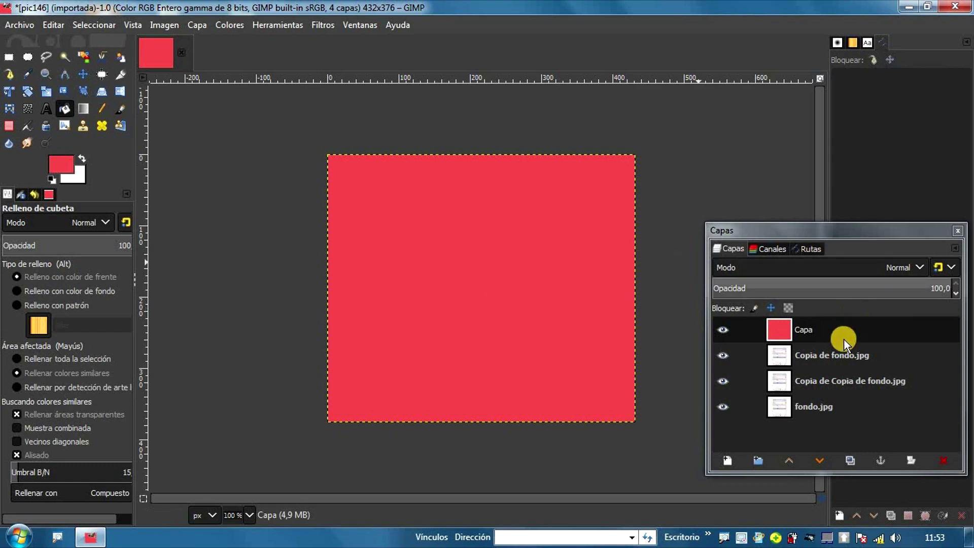
Lower the red Capa layer two levels to just above fondo.jpg and hide the two copy layers above it
drag(784, 315, 831, 385)
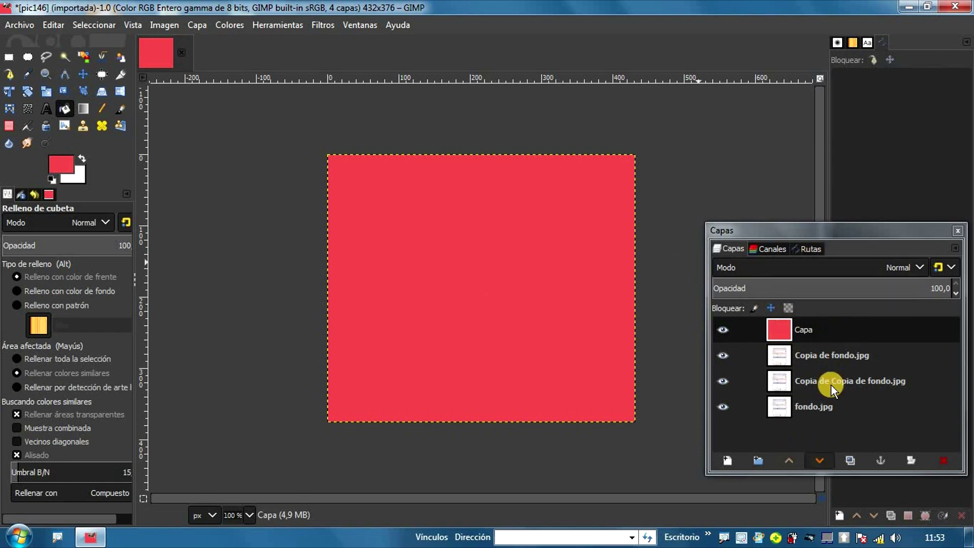
click(820, 459)
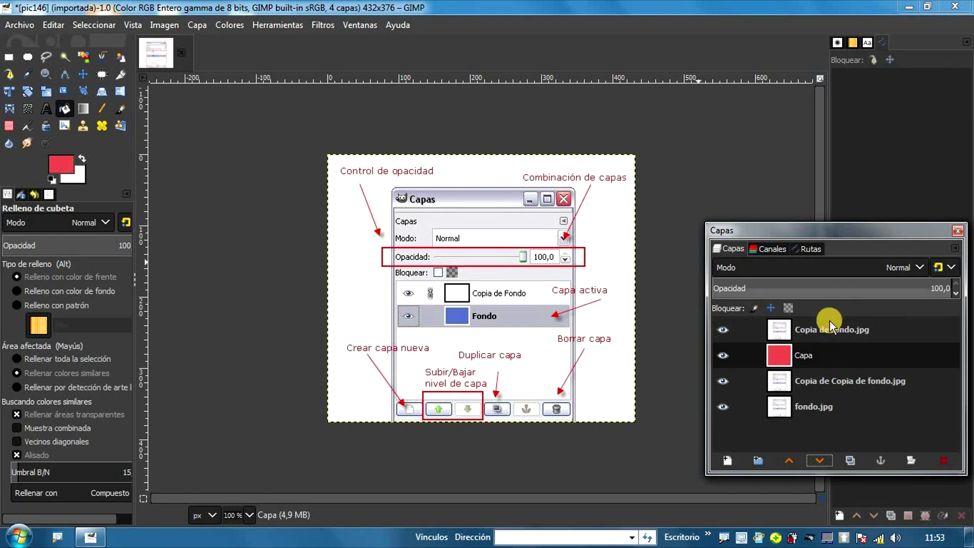
click(821, 461)
click(722, 355)
click(726, 329)
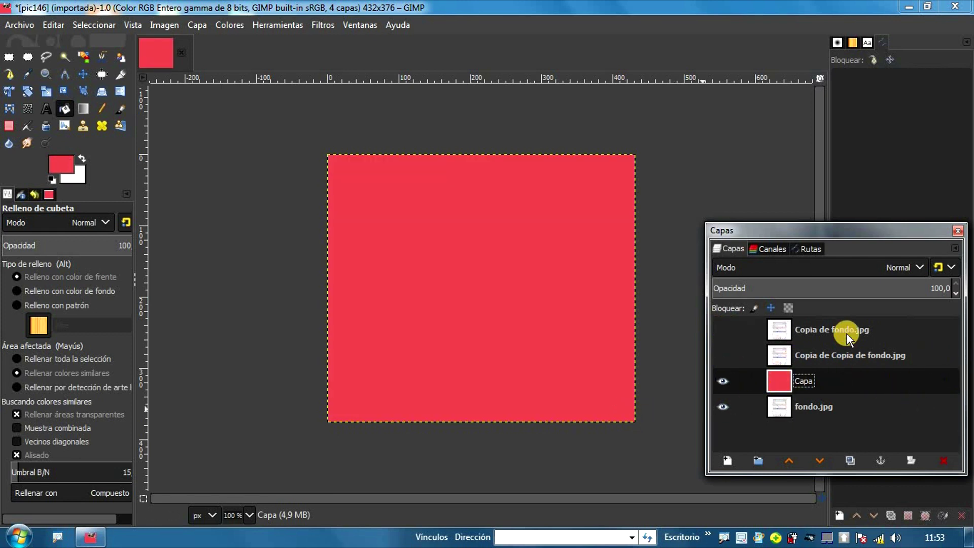
Rename the red Capa layer to caparoja and show the two hidden copy layers above it
double_click(800, 379)
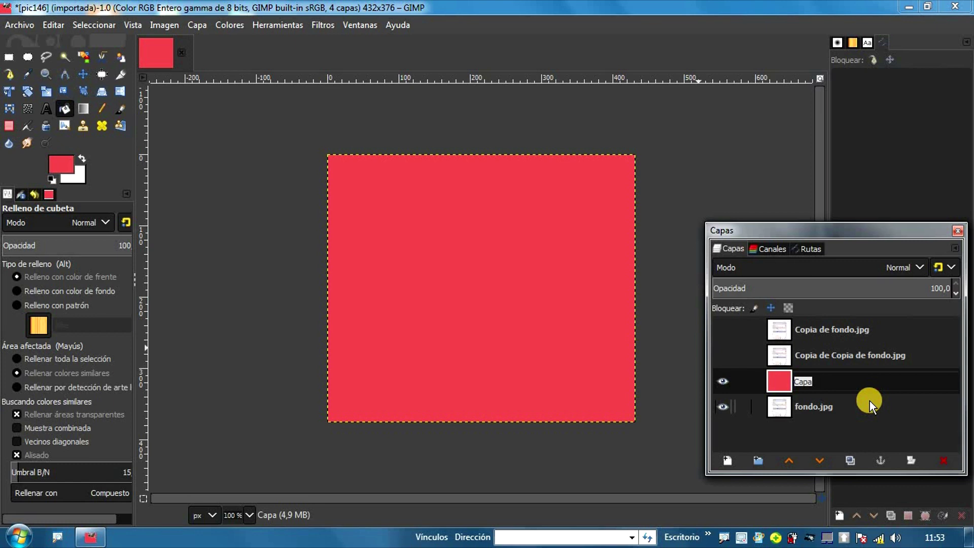
text(capaoja)
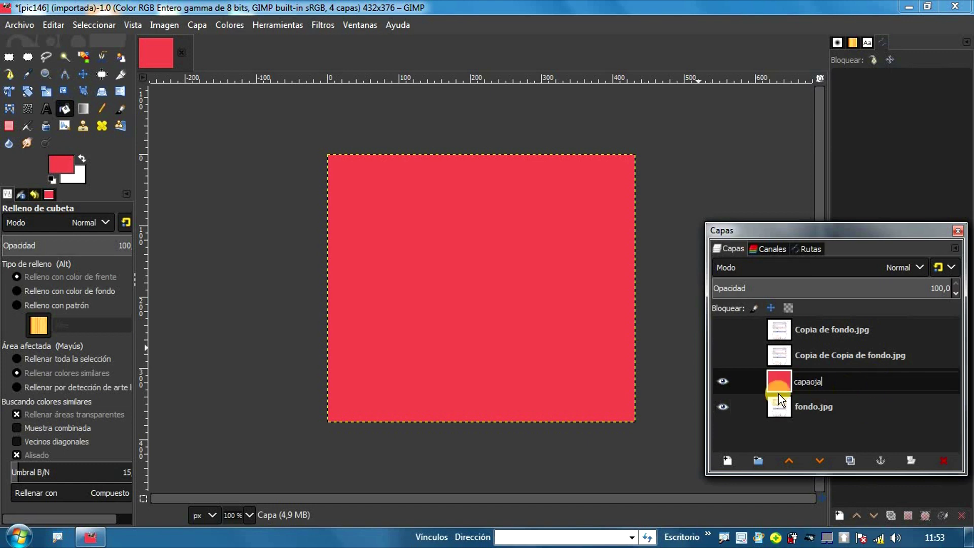
click(809, 382)
text(r)
click(828, 383)
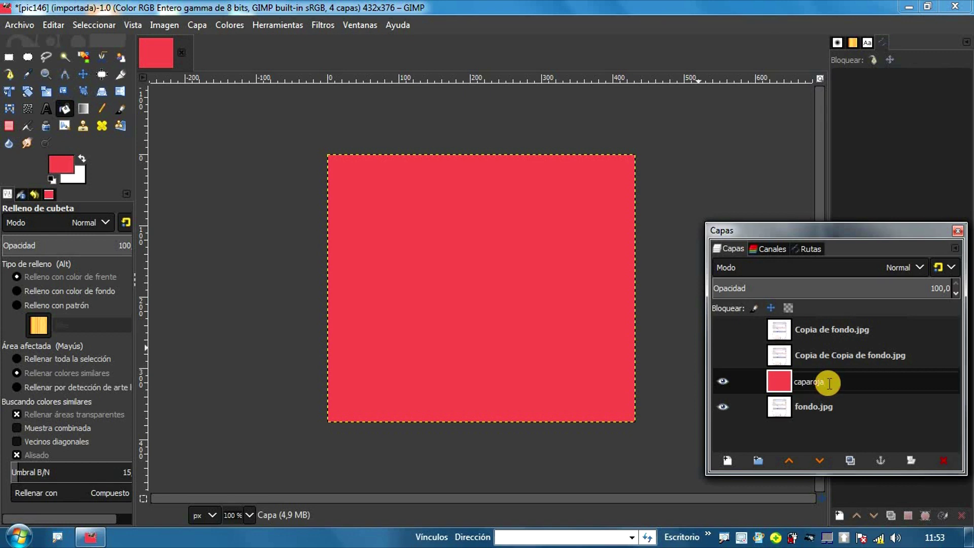
click(723, 355)
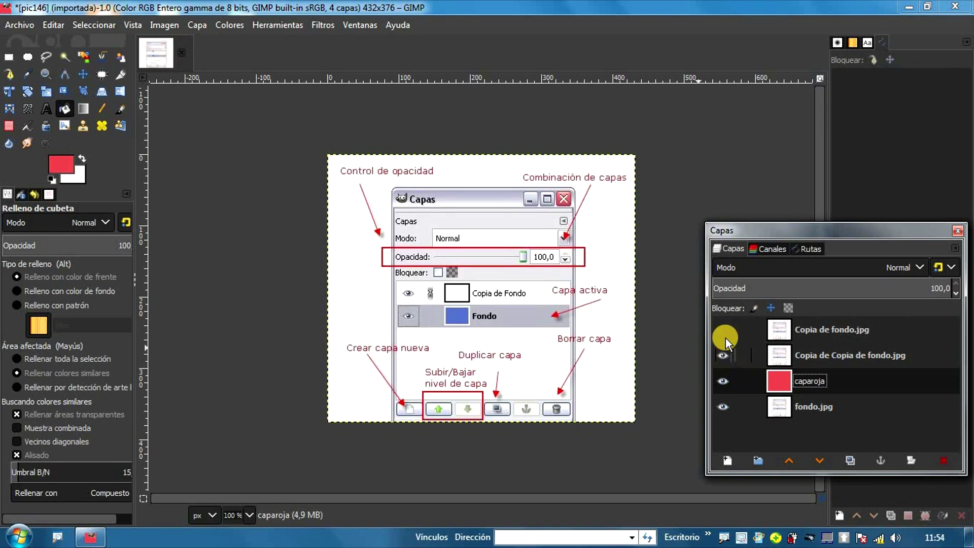
click(726, 336)
Select the caparoja layer and delete it from the image
click(879, 379)
right_click(880, 379)
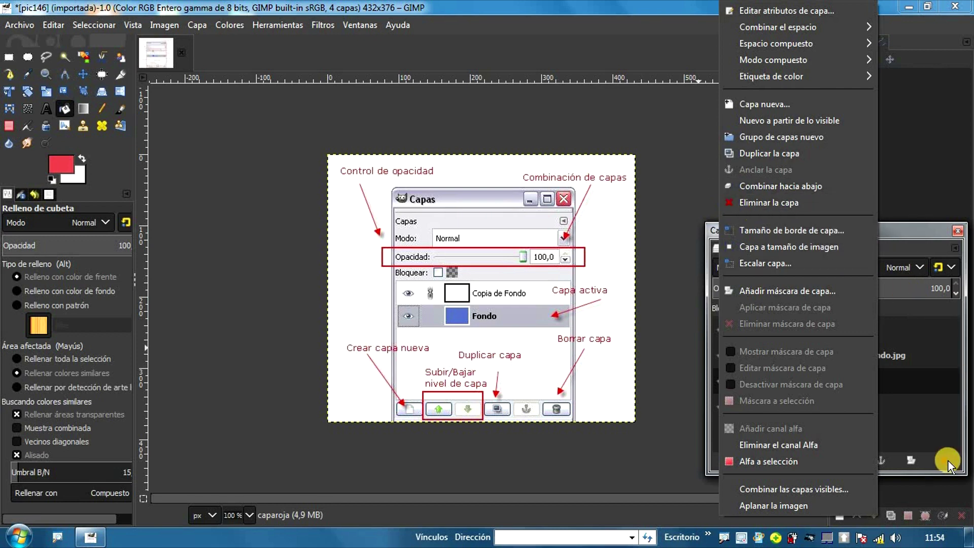
click(905, 381)
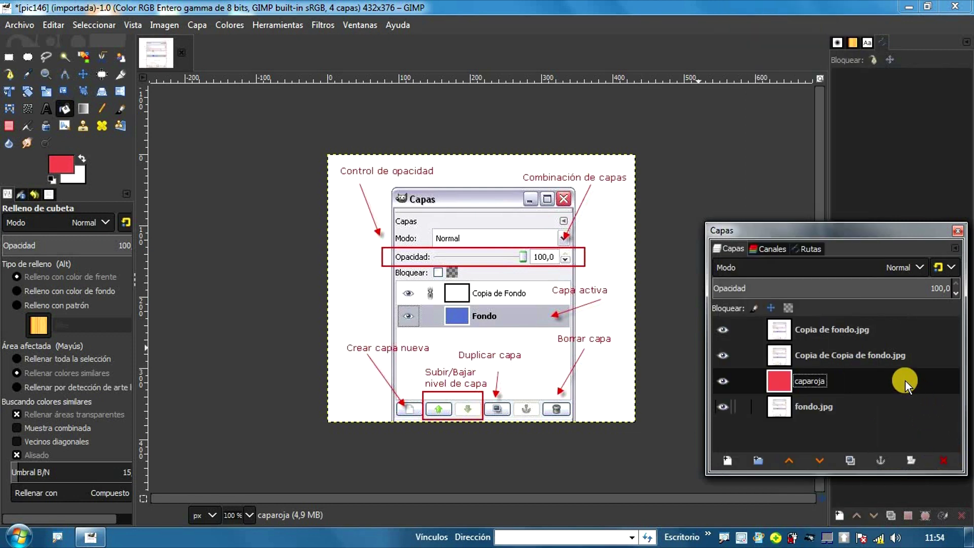
click(945, 459)
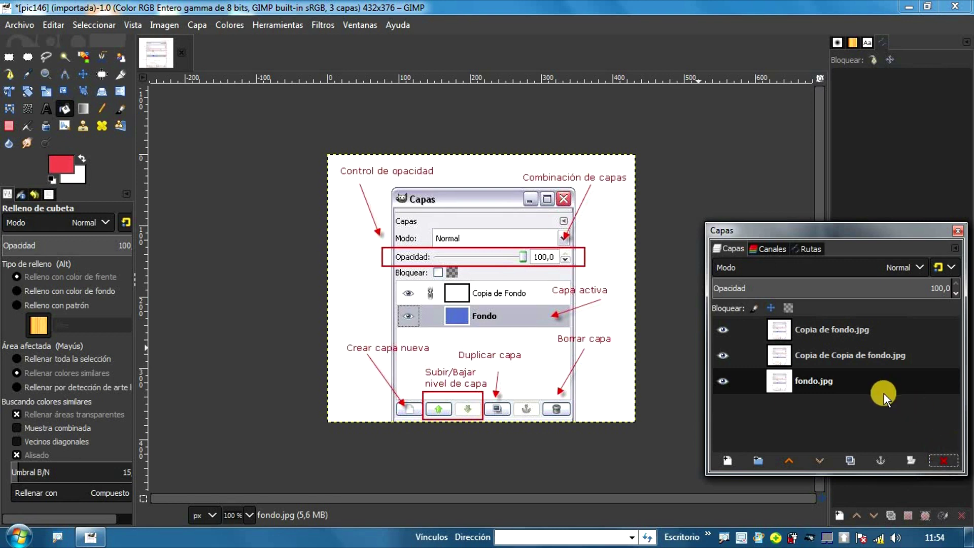
Delete the Copia de fondo.jpg and Copia de Copia de fondo.jpg layers, keeping only fondo.jpg
click(858, 328)
right_click(858, 327)
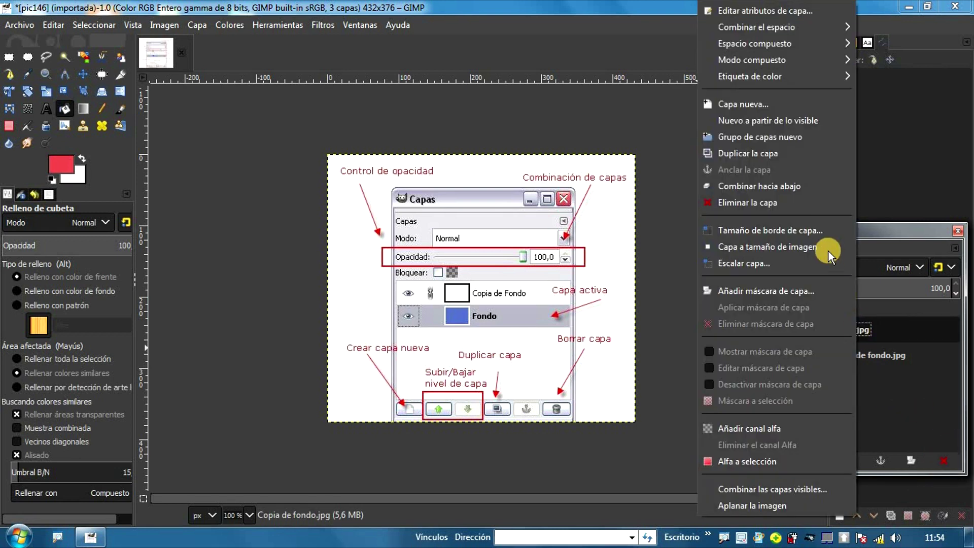
click(819, 206)
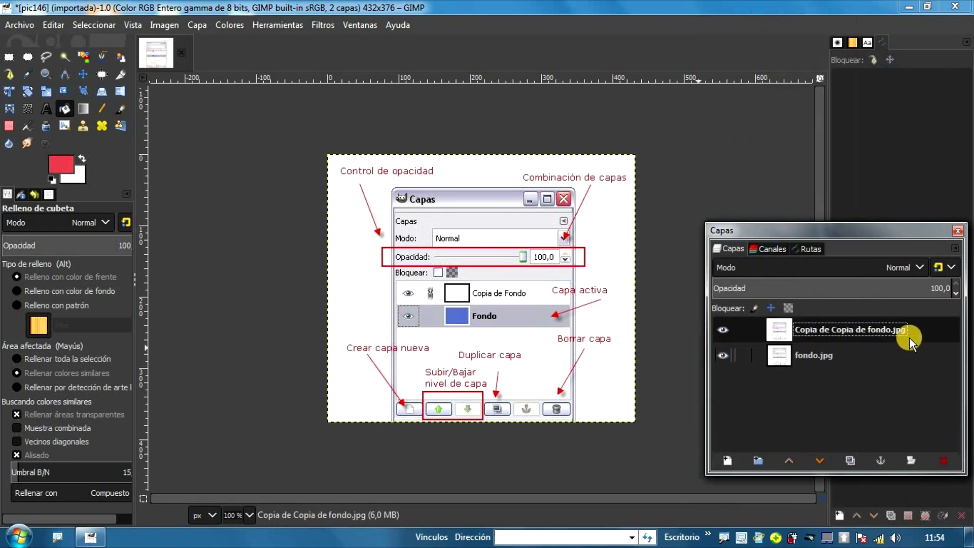
right_click(909, 334)
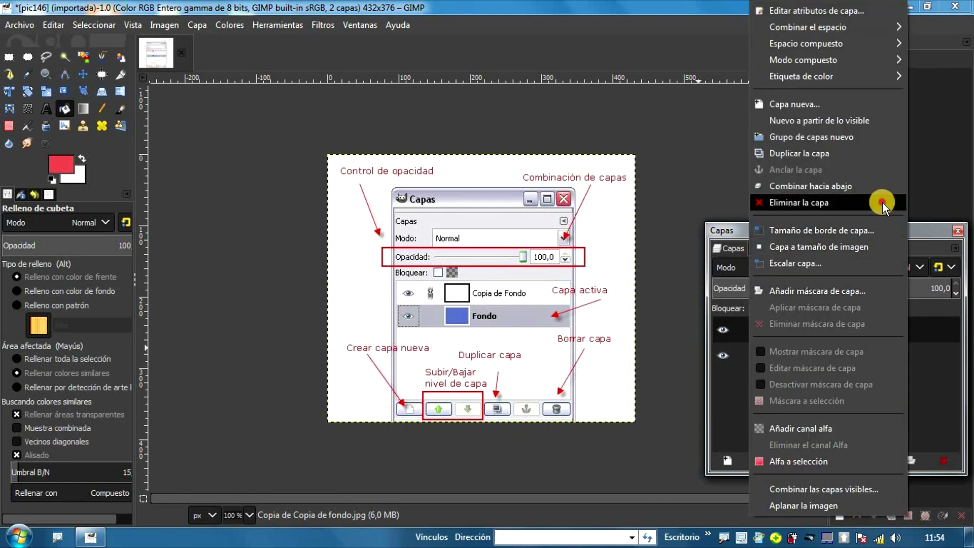
click(882, 202)
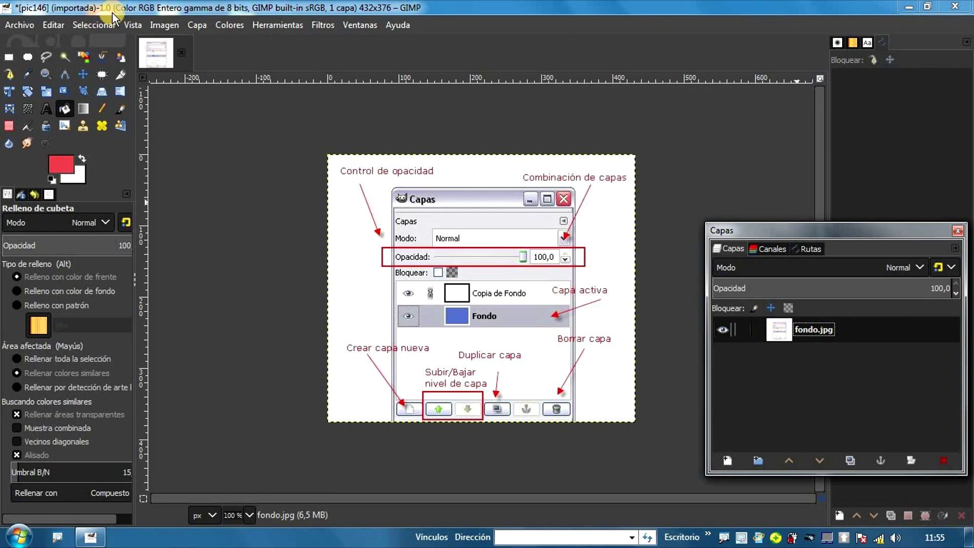
click(191, 28)
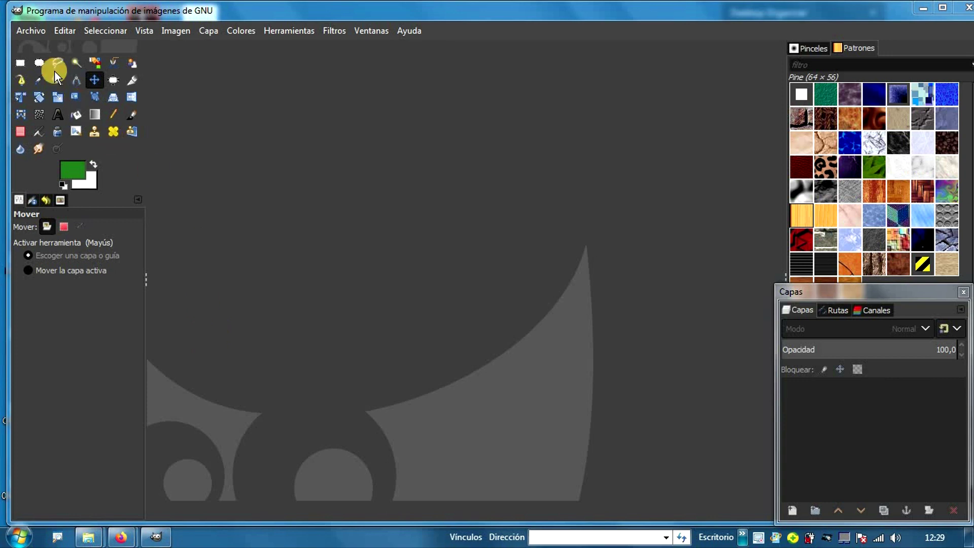
Create a new 1920 × 1080 px RGB image at 300 ppi, filled with the background colour
click(38, 32)
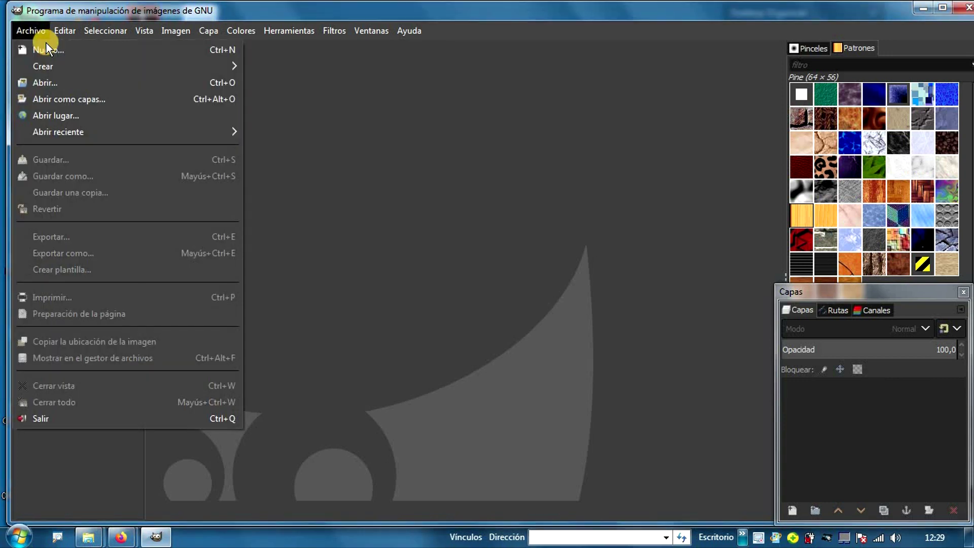
click(46, 49)
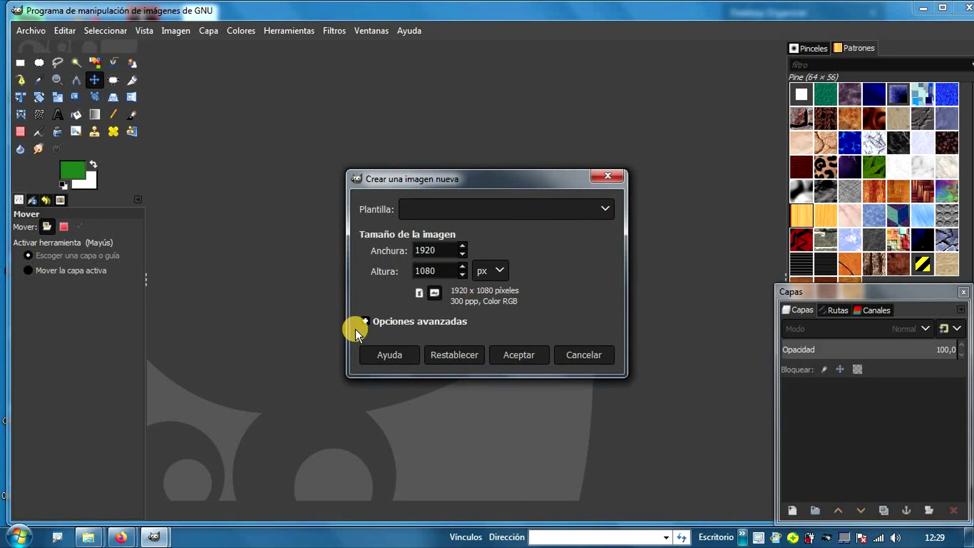
click(364, 318)
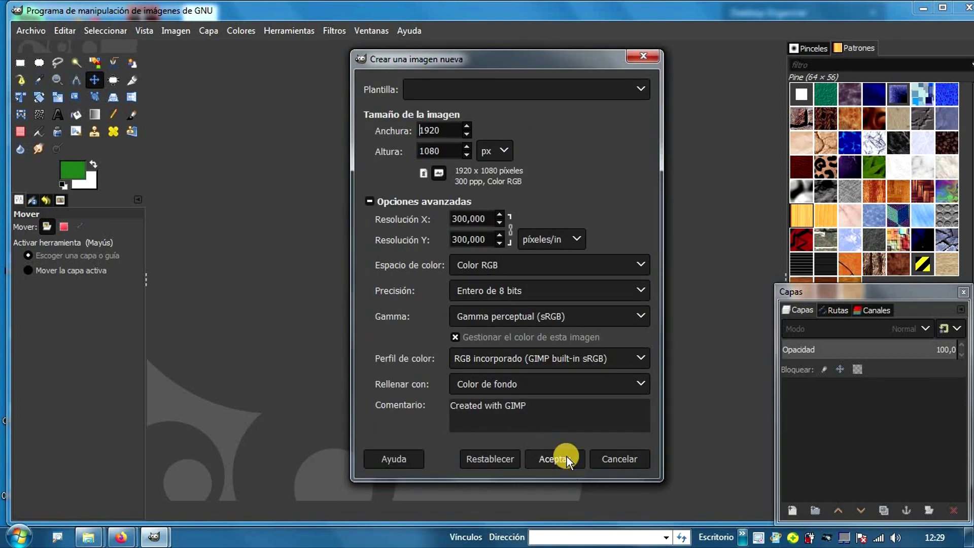
click(558, 461)
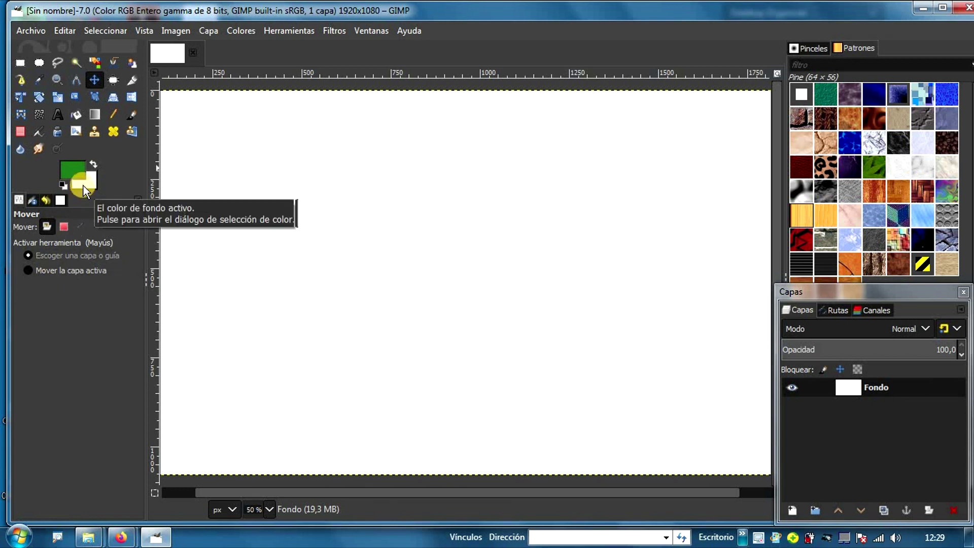
Examine the fill choices offered for a new image, and dismiss the dialog without creating another image
click(31, 30)
click(50, 47)
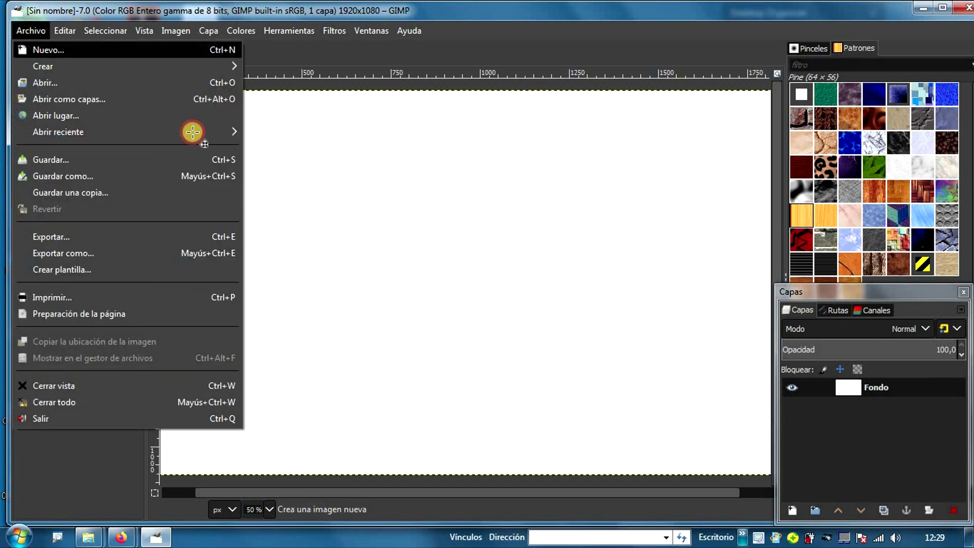
click(378, 201)
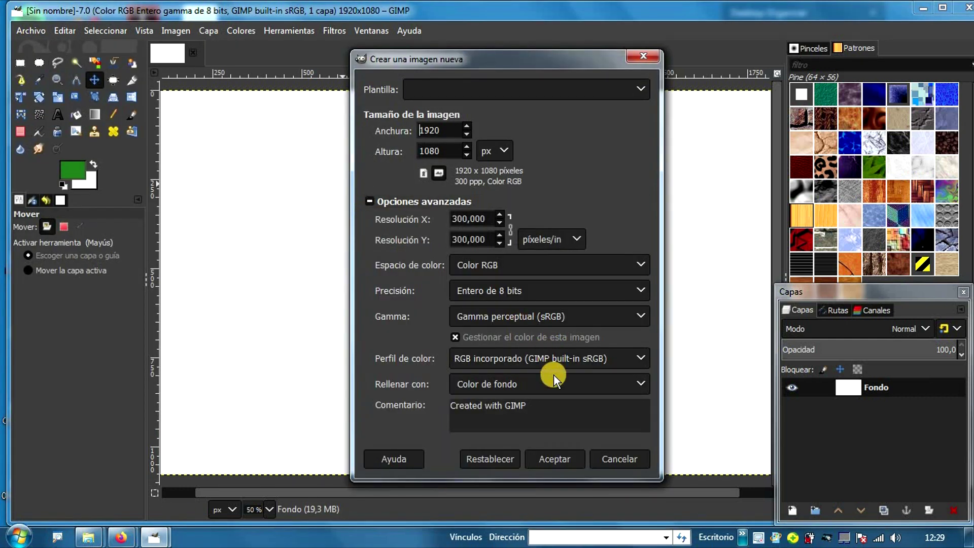
click(552, 383)
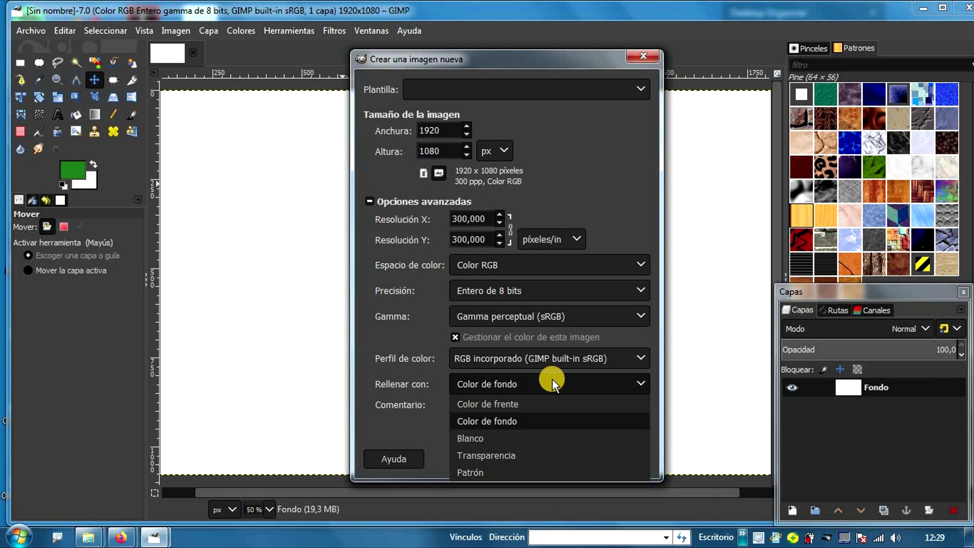
click(637, 58)
click(637, 58)
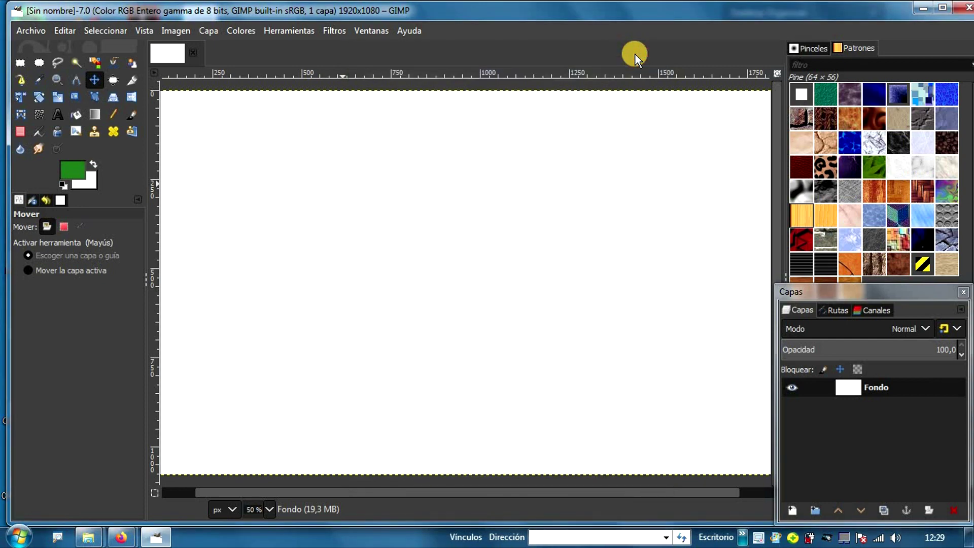
Add a transparent 1920 × 1080 px layer named Capa above Fondo
click(791, 510)
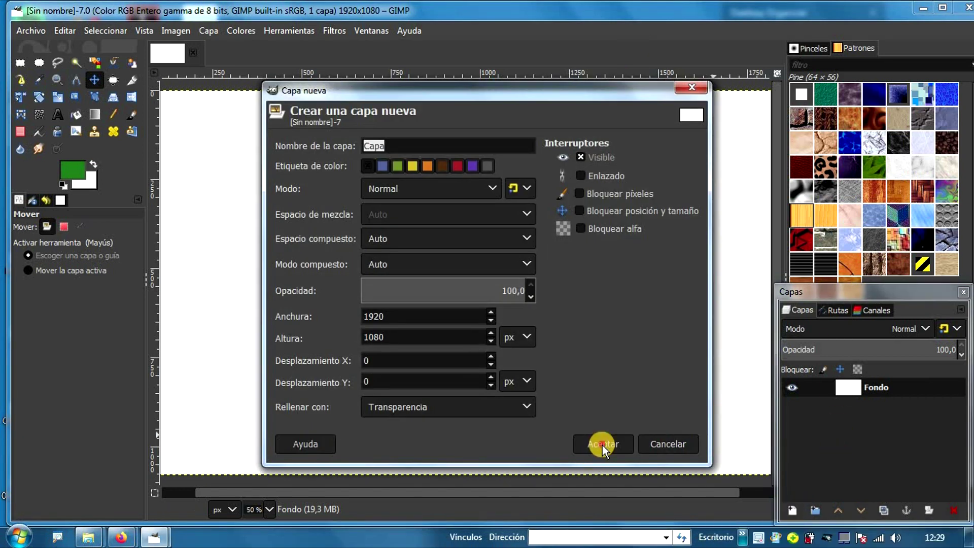
click(603, 445)
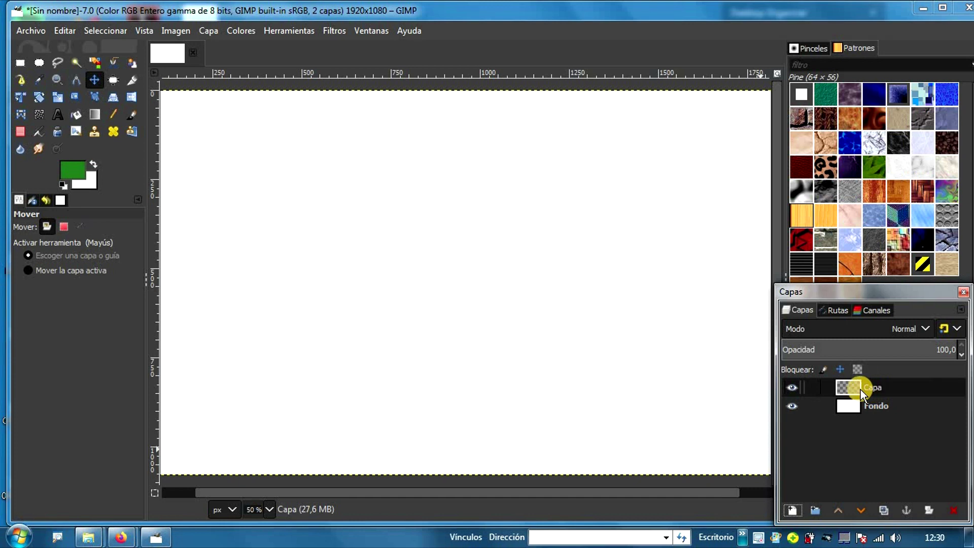
Select a square of about 316 × 316 px in the canvas's upper-left area on Capa and fill it with the green foreground colour
click(20, 62)
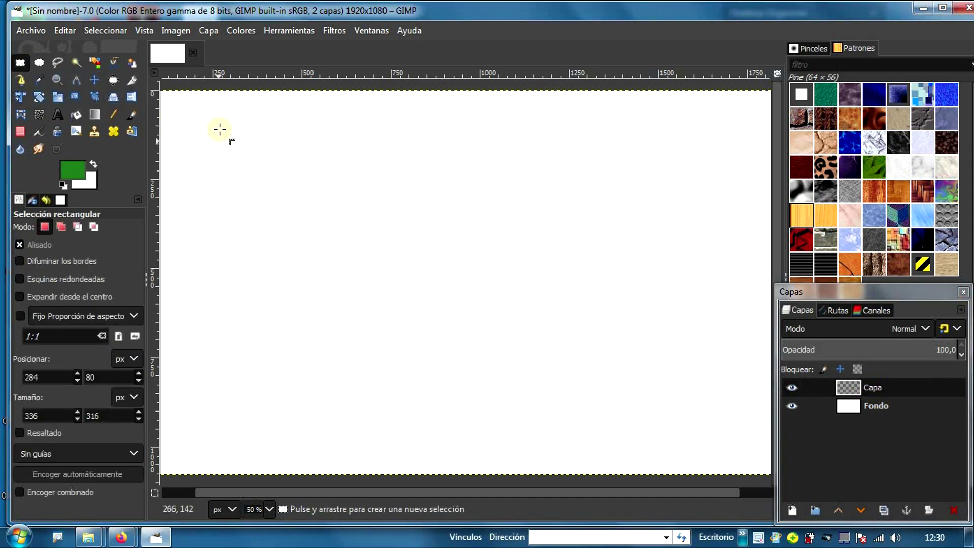
click(220, 129)
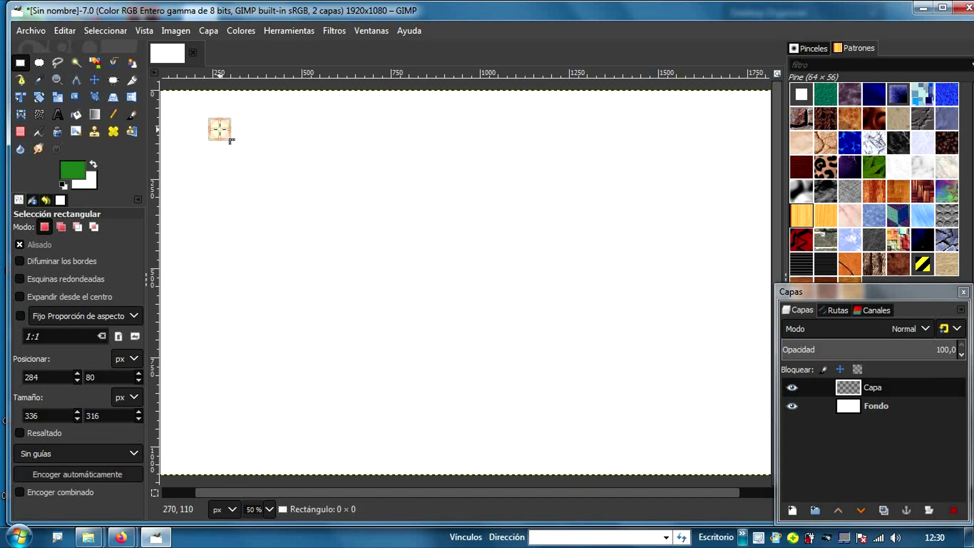
key(shift)
drag(230, 172, 289, 239)
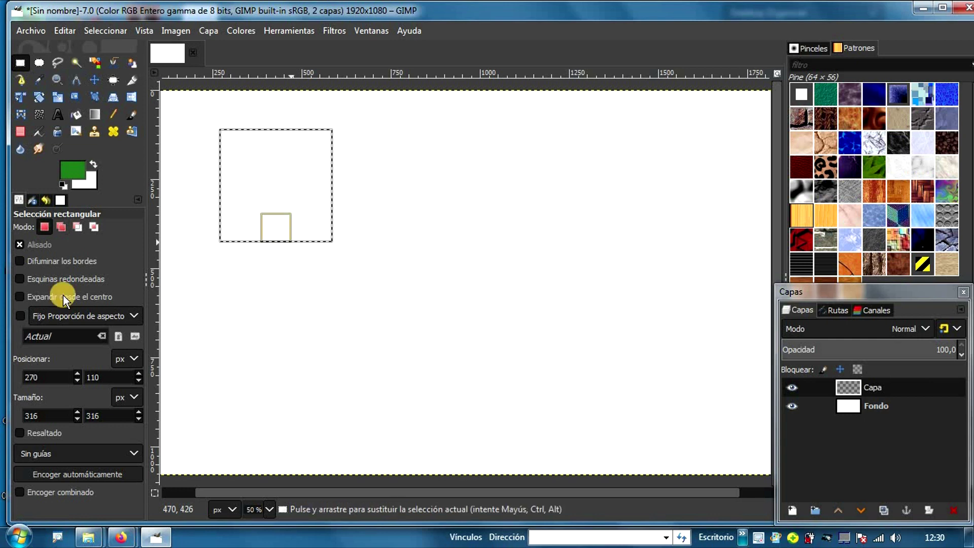
click(76, 115)
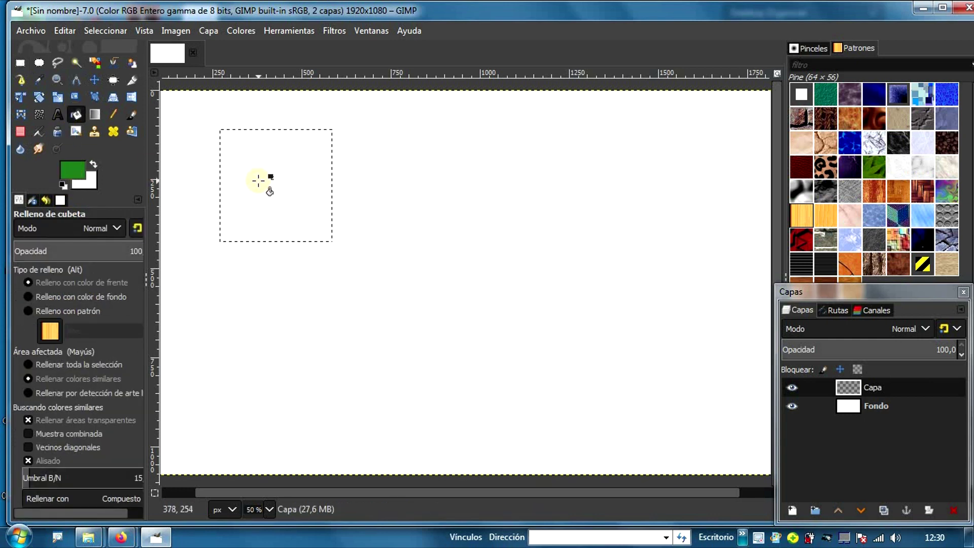
click(259, 180)
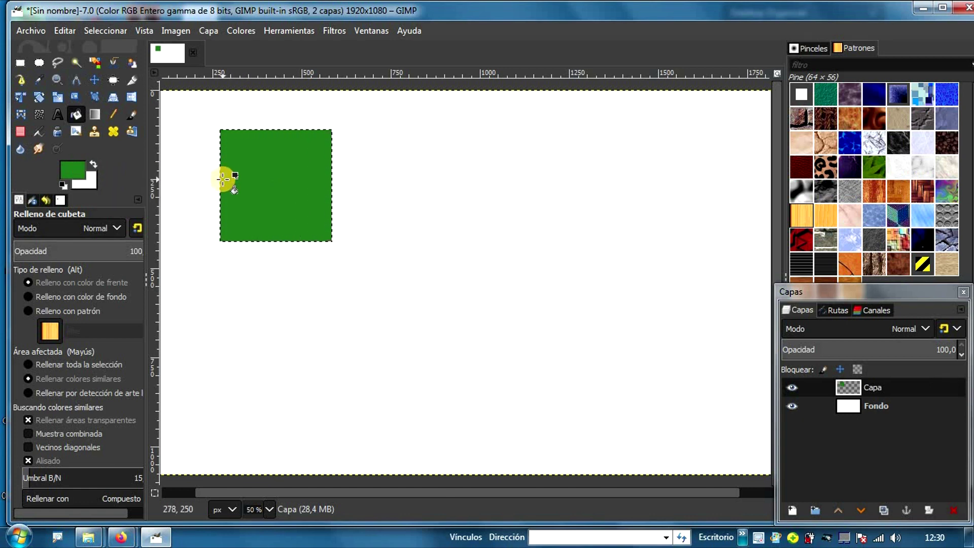
Duplicate the green square's Capa layer to make three copies, each duplicated from the previous one
right_click(878, 388)
click(792, 152)
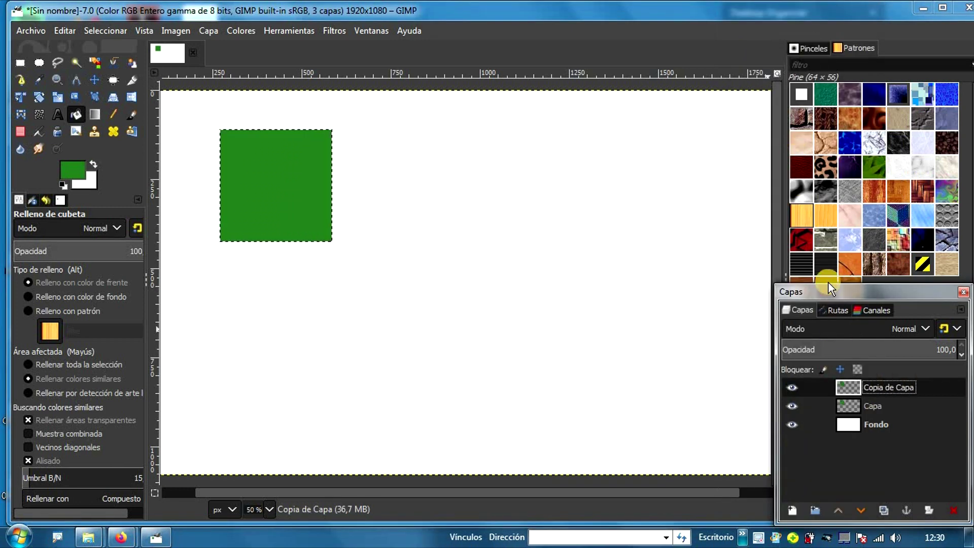
click(881, 509)
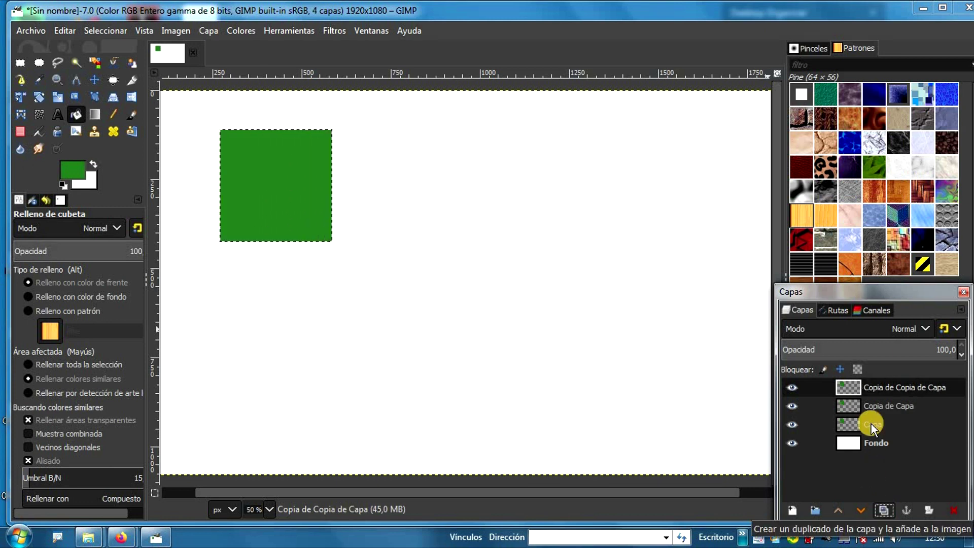
click(204, 32)
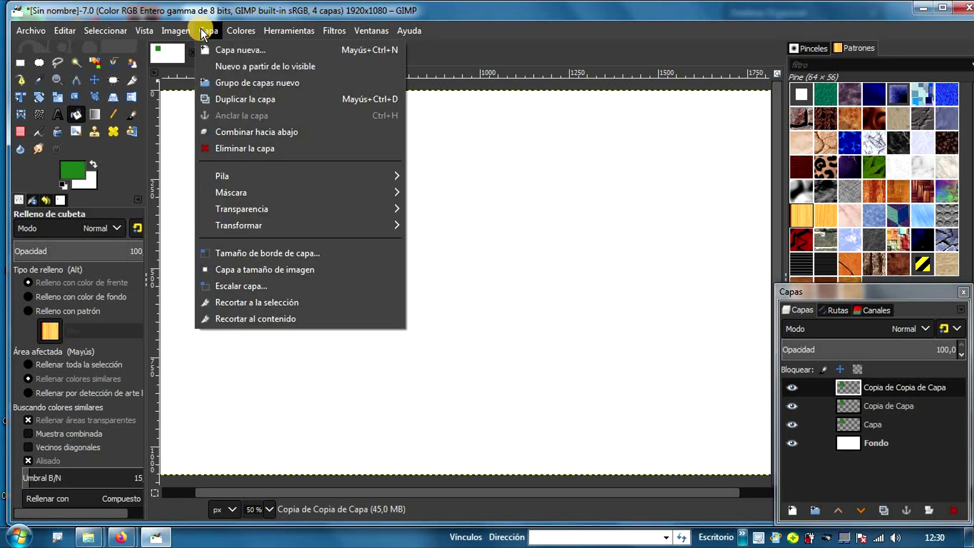
click(222, 97)
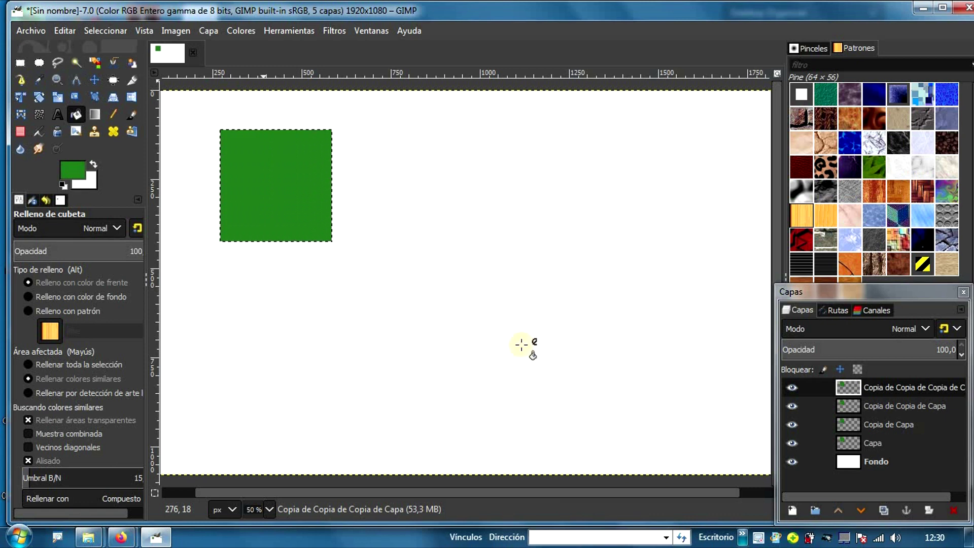
Rename the original Capa layer, just above Fondo, to verde
click(859, 374)
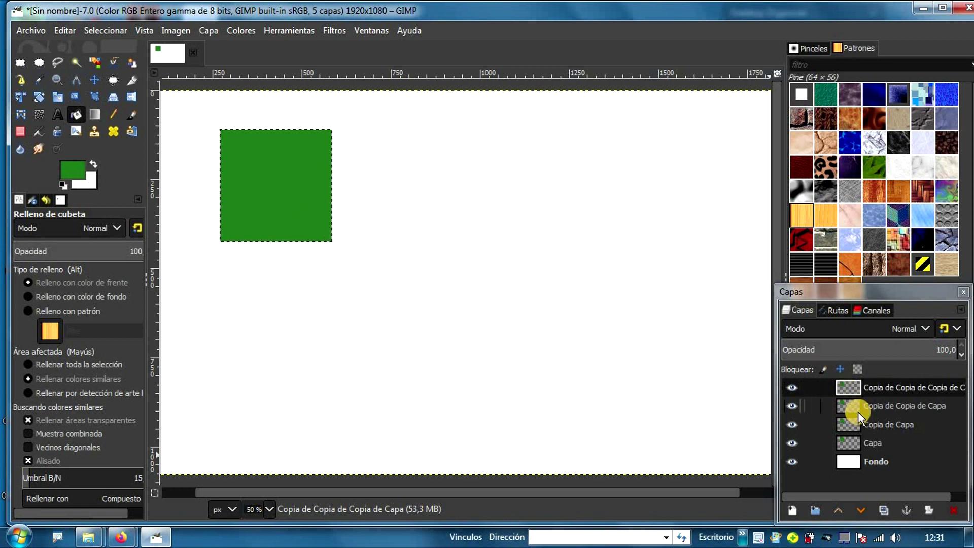
double_click(875, 442)
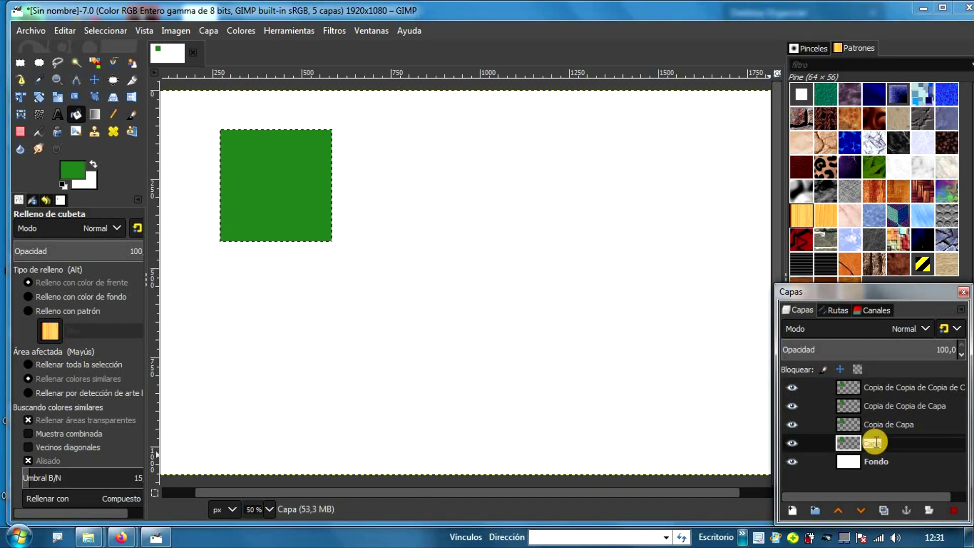
text(verde)
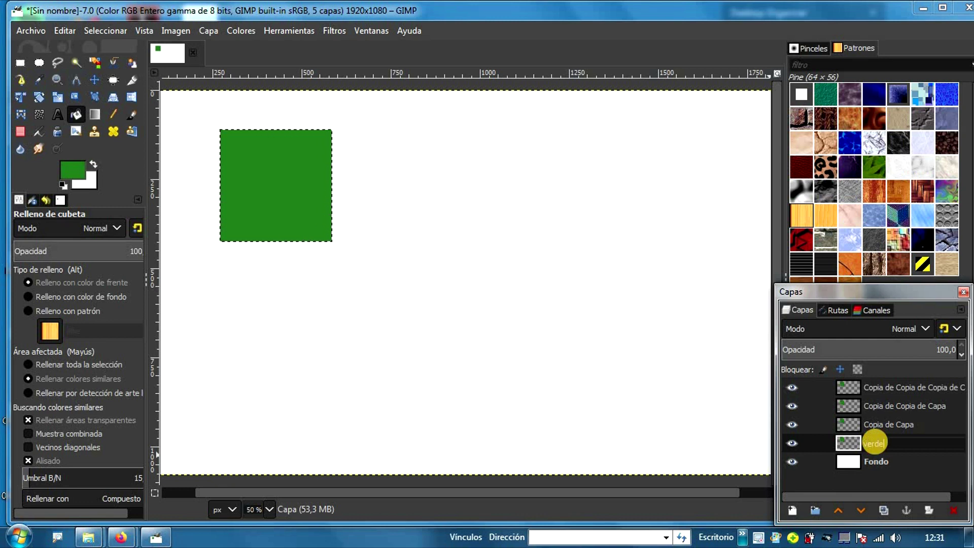
Rename the layer Copia de Capa to rojo and the layer Copia de Copia de Capa to amarillo
click(916, 422)
double_click(914, 422)
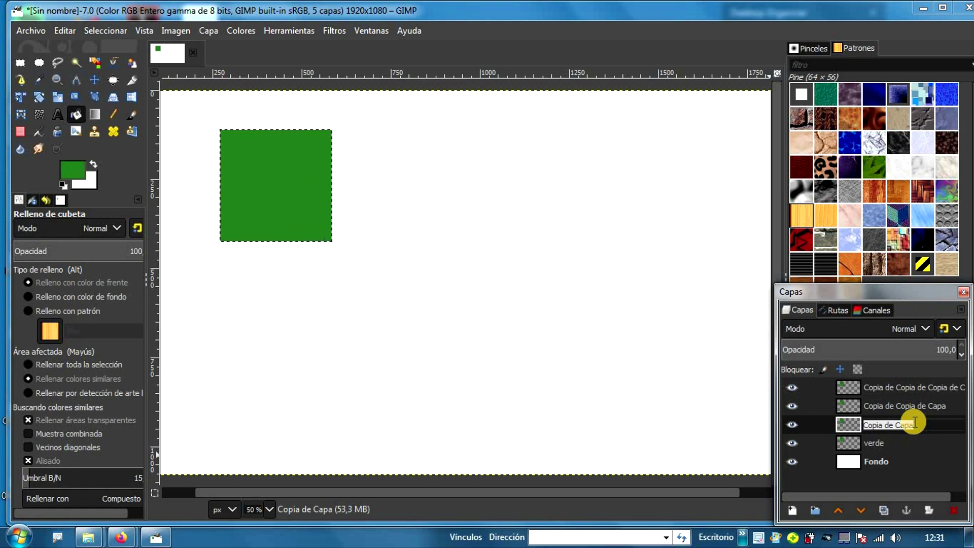
text(rojo)
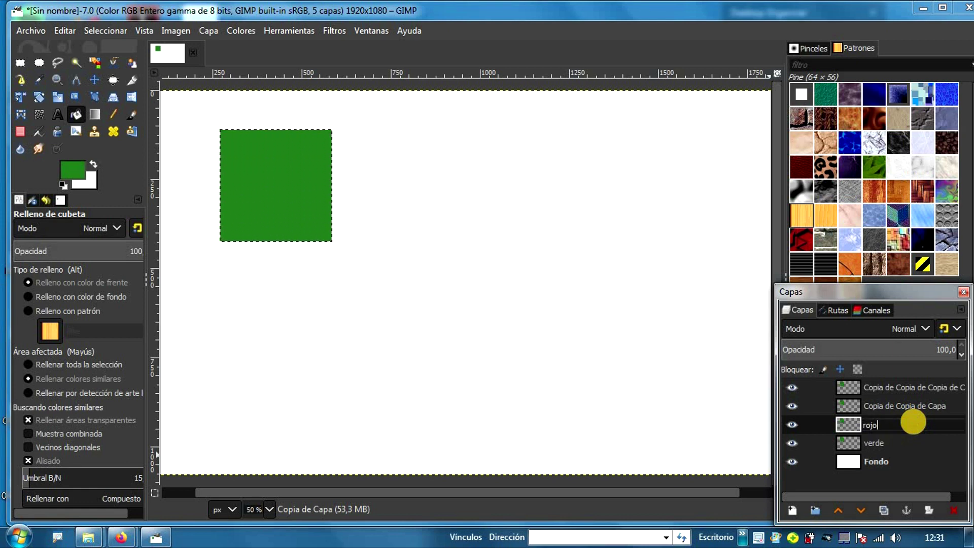
double_click(919, 405)
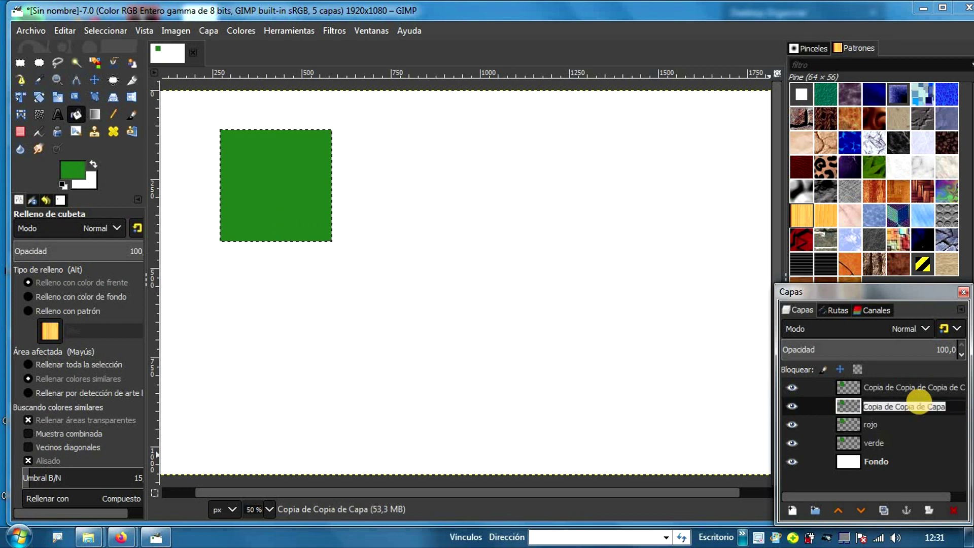
text(amarillo)
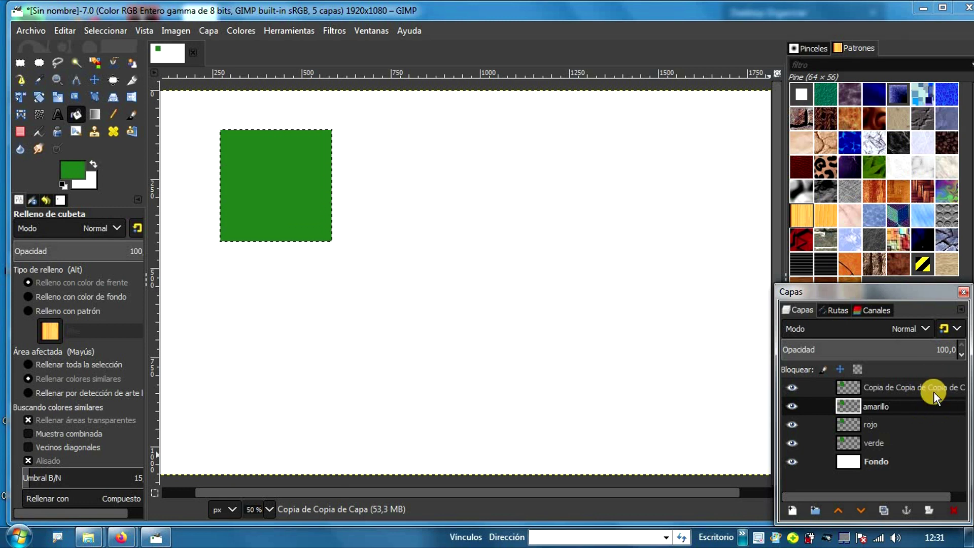
Rename the topmost copied layer to azul
click(936, 391)
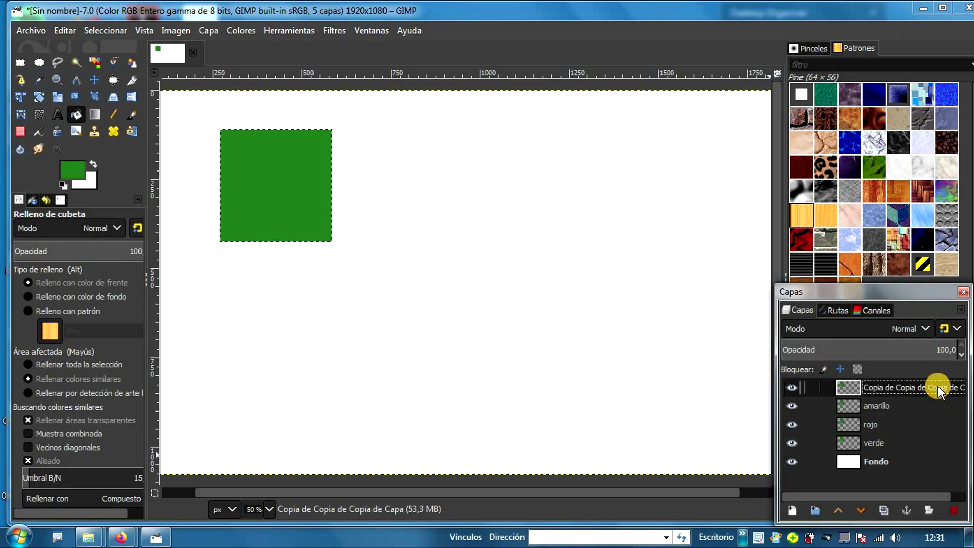
double_click(938, 387)
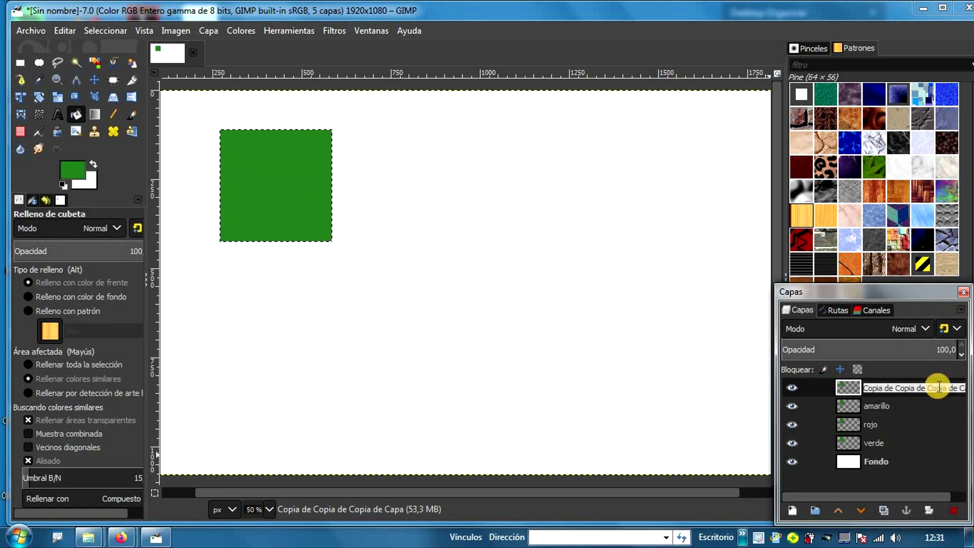
text(azul)
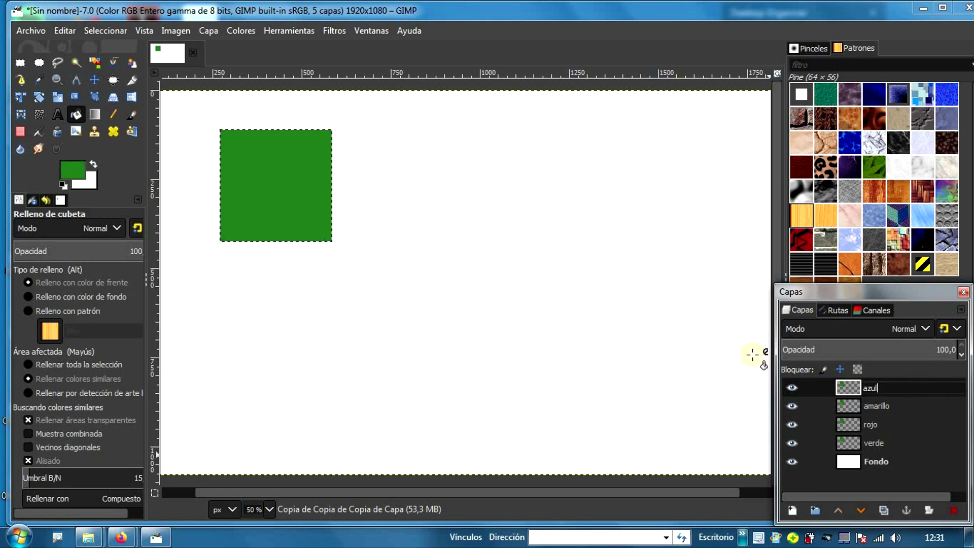
click(638, 371)
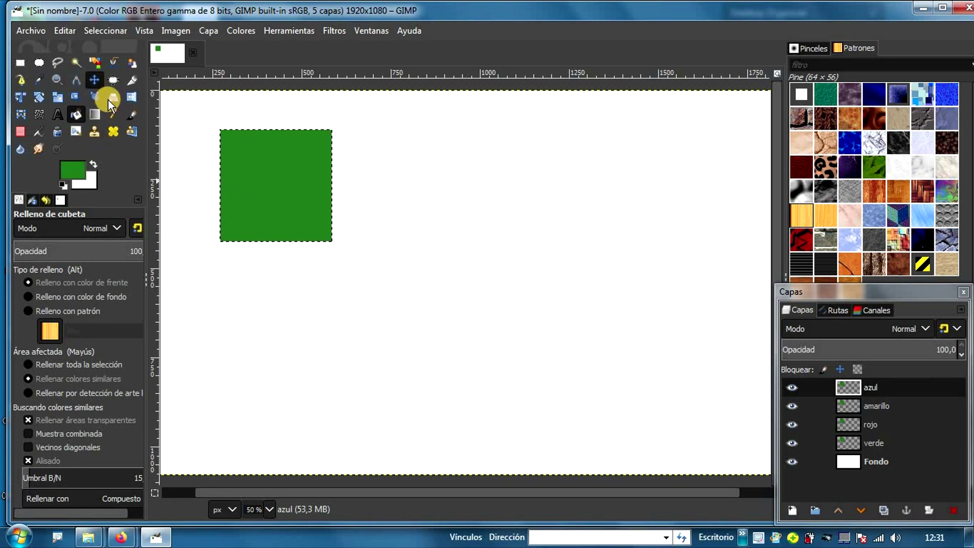
Arrange the stacked squares in a two-by-two grid with narrow gaps: azul right of verde, amarillo below verde, rojo diagonally below right
click(92, 81)
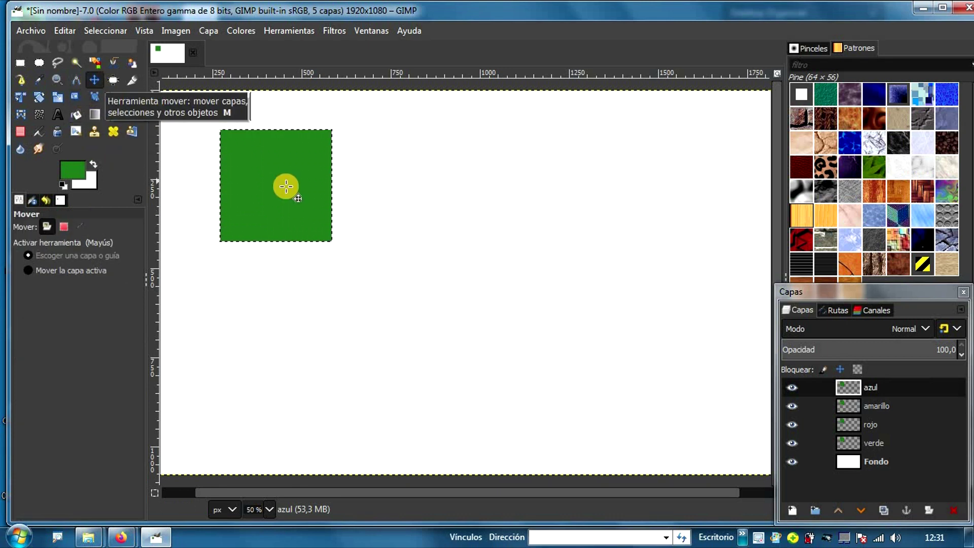
drag(282, 196, 402, 197)
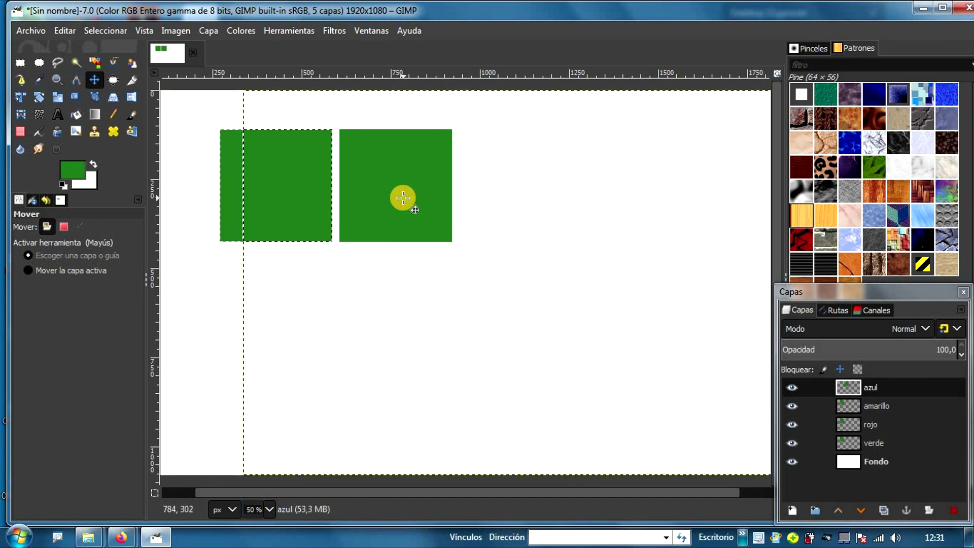
click(873, 402)
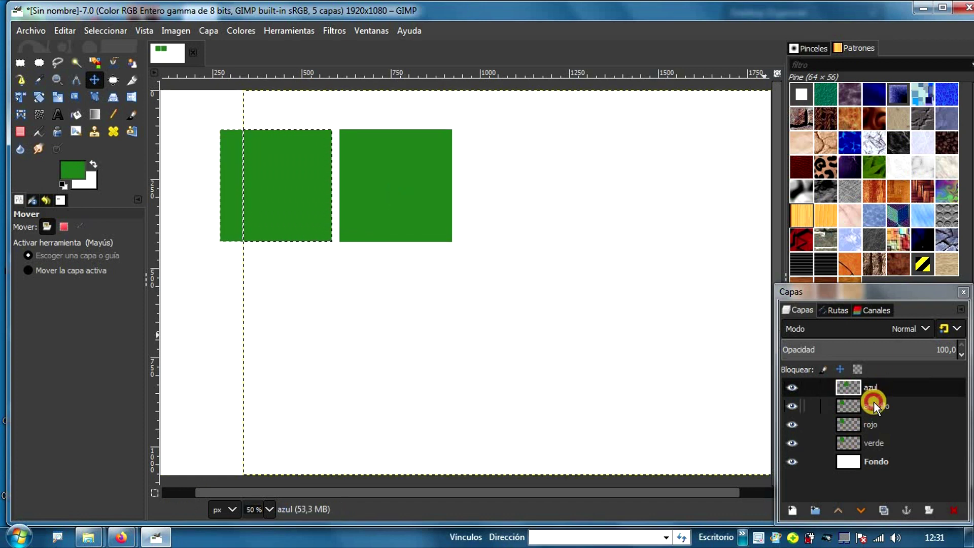
drag(278, 188, 279, 304)
click(247, 192)
drag(249, 177, 370, 297)
click(238, 285)
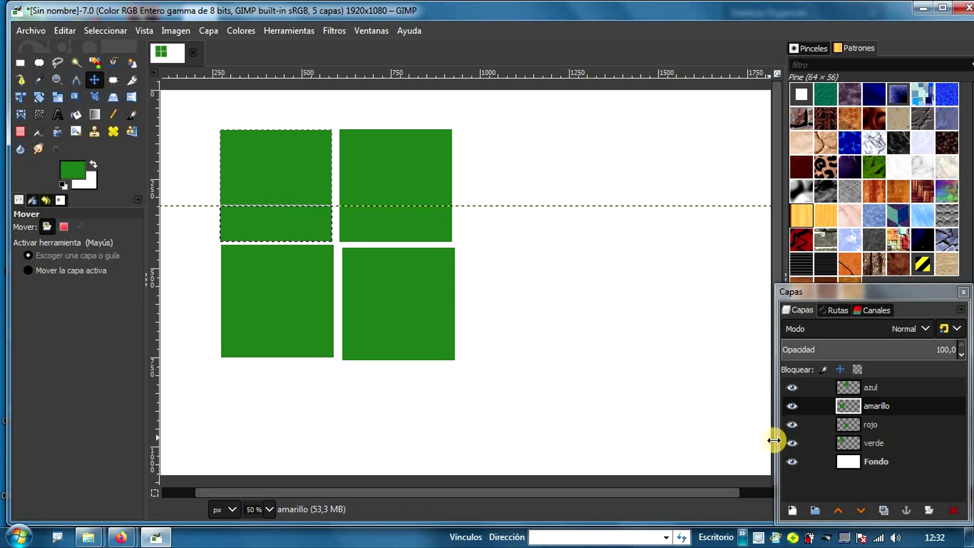
Make azul the active layer and set the foreground colour to blue (1b26d1)
click(844, 388)
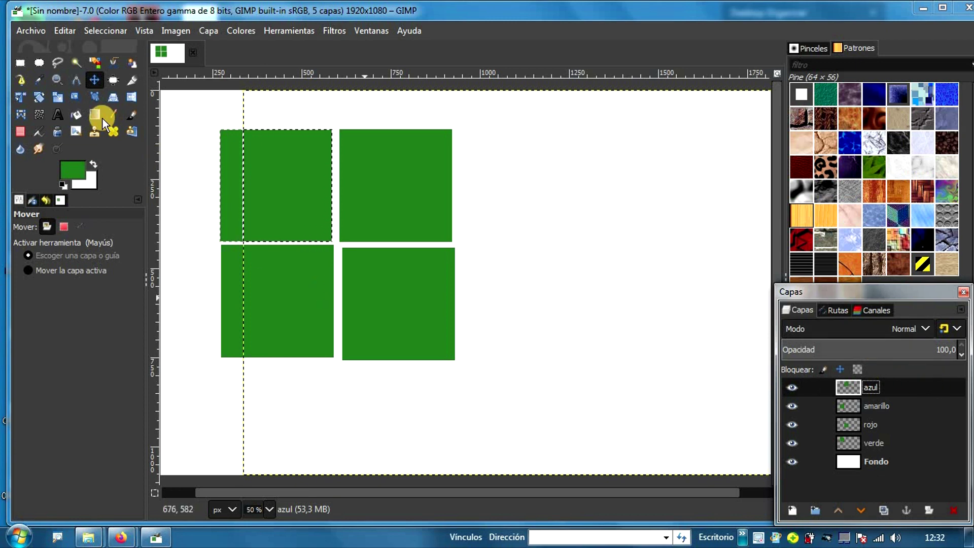
click(71, 170)
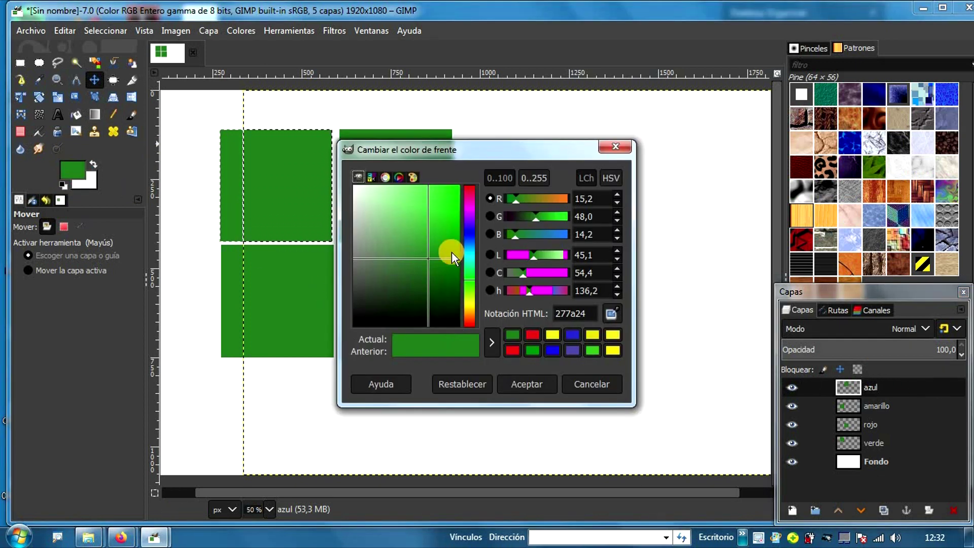
click(469, 235)
click(446, 211)
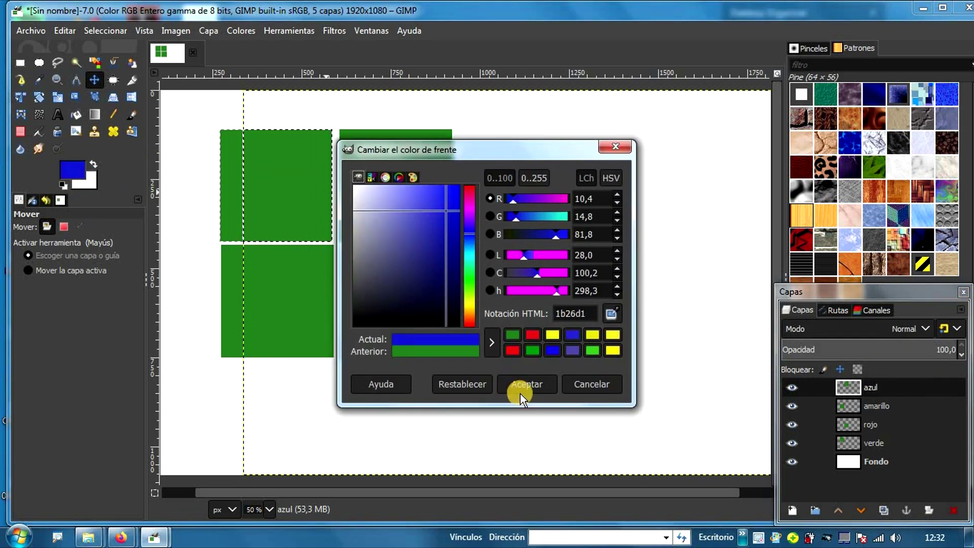
click(522, 396)
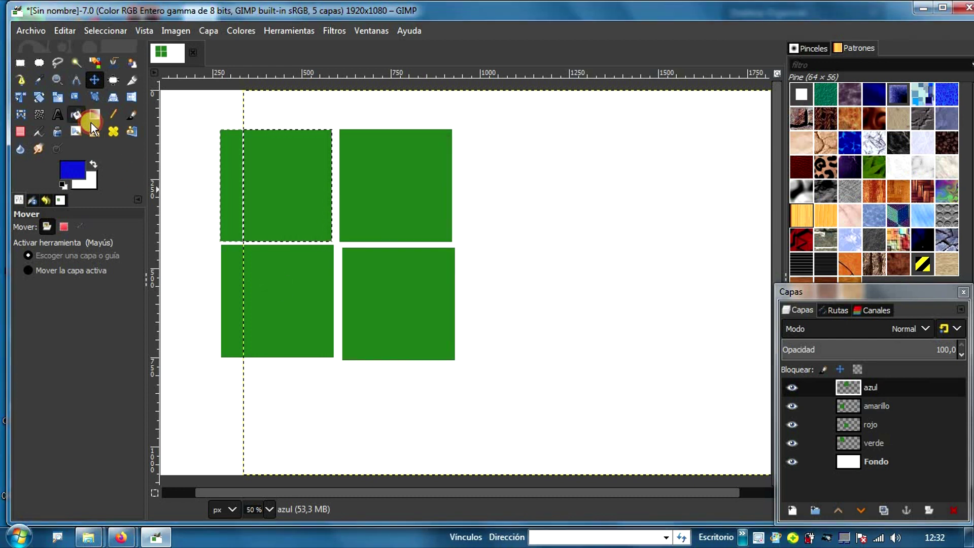
click(78, 115)
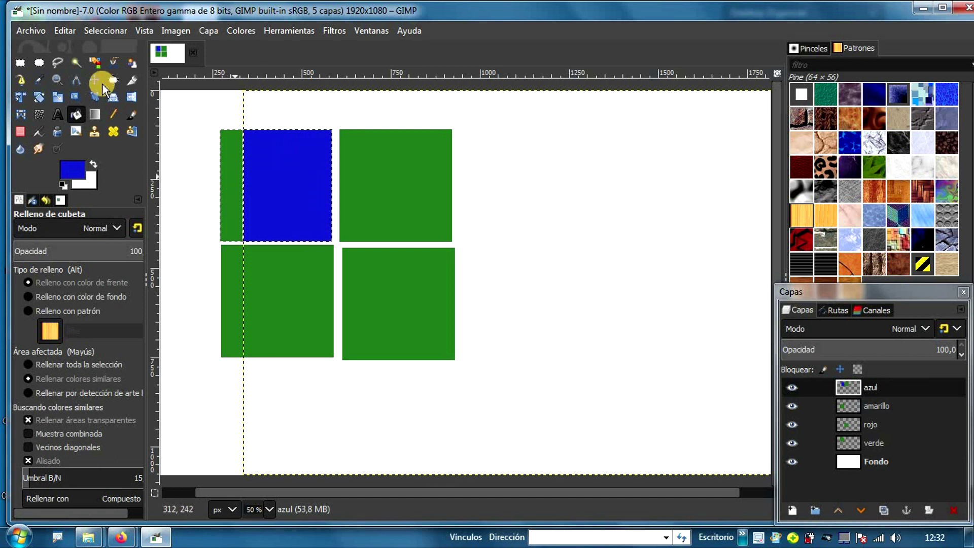
click(68, 33)
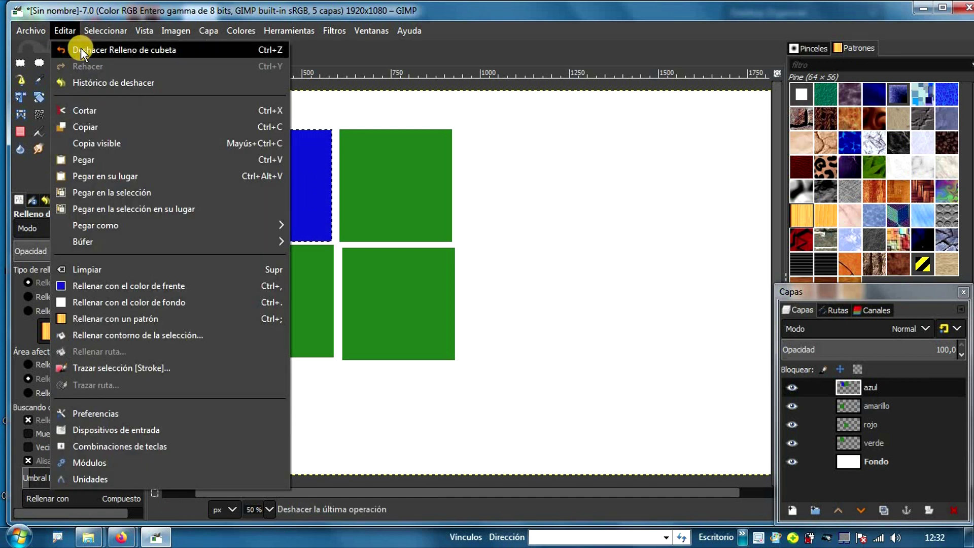
click(80, 49)
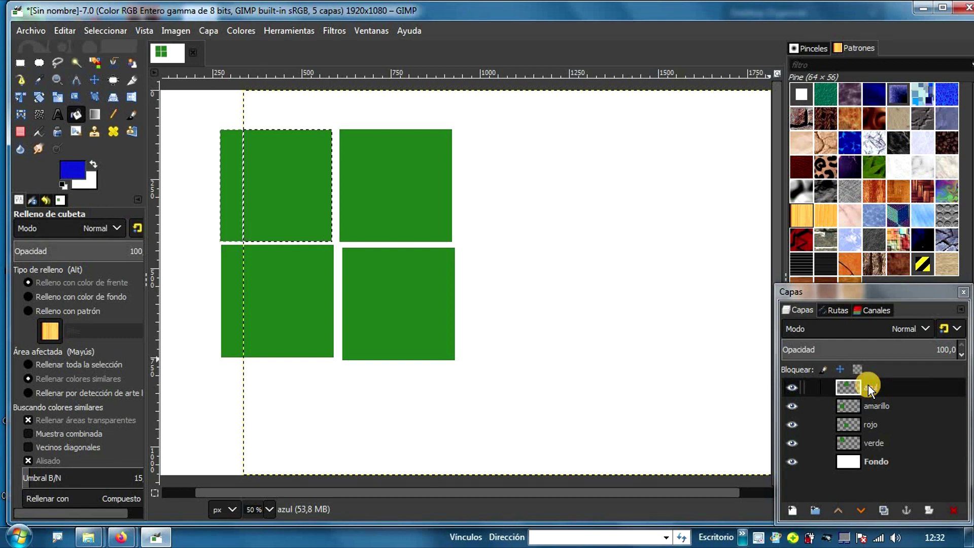
Convert the azul layer's alpha to a selection and bucket-fill its square with the blue foreground colour
click(903, 388)
right_click(903, 388)
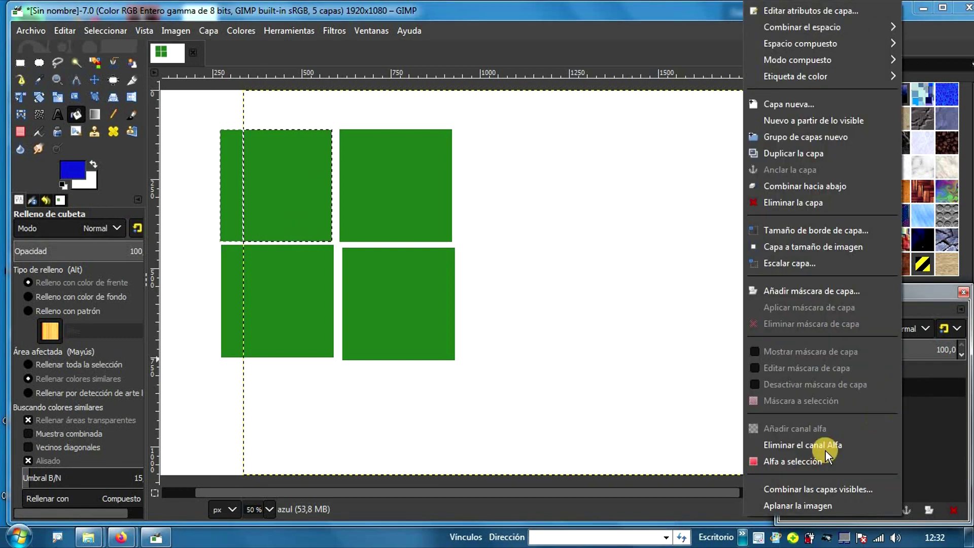
click(812, 457)
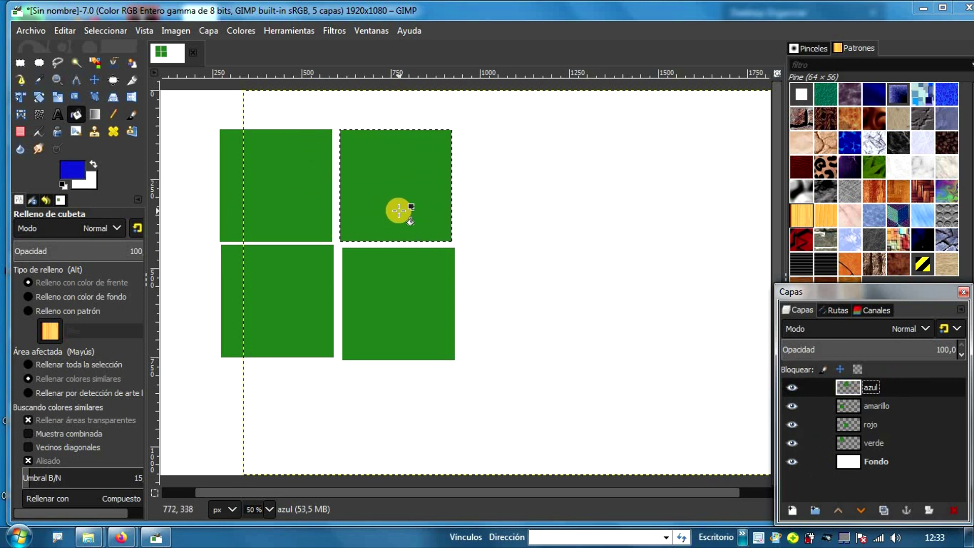
click(412, 179)
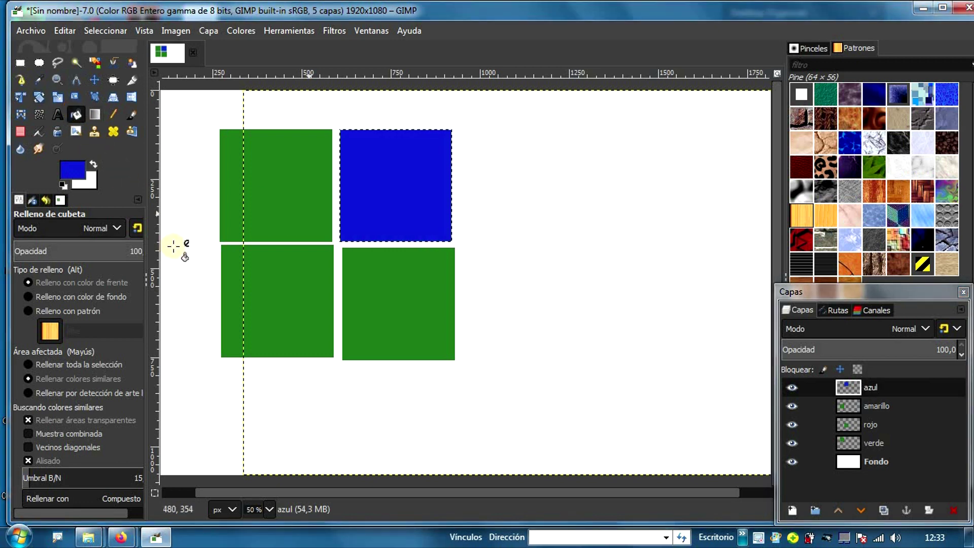
Convert the amarillo layer's alpha to a selection around its square
click(858, 403)
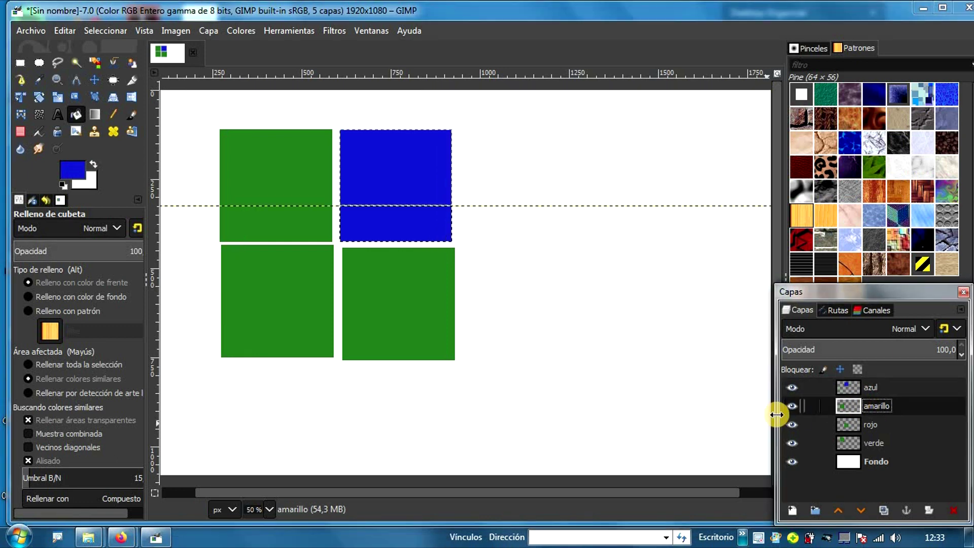
right_click(915, 408)
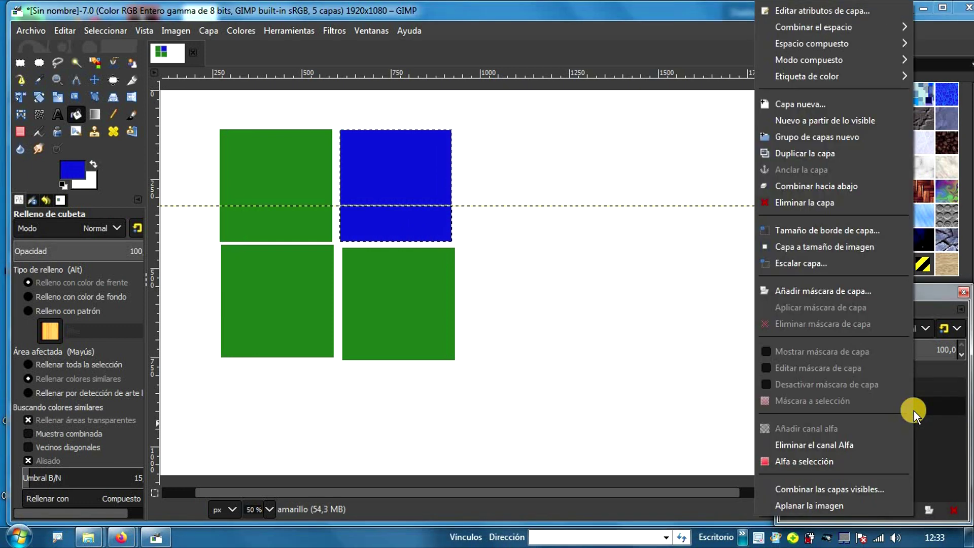
click(835, 463)
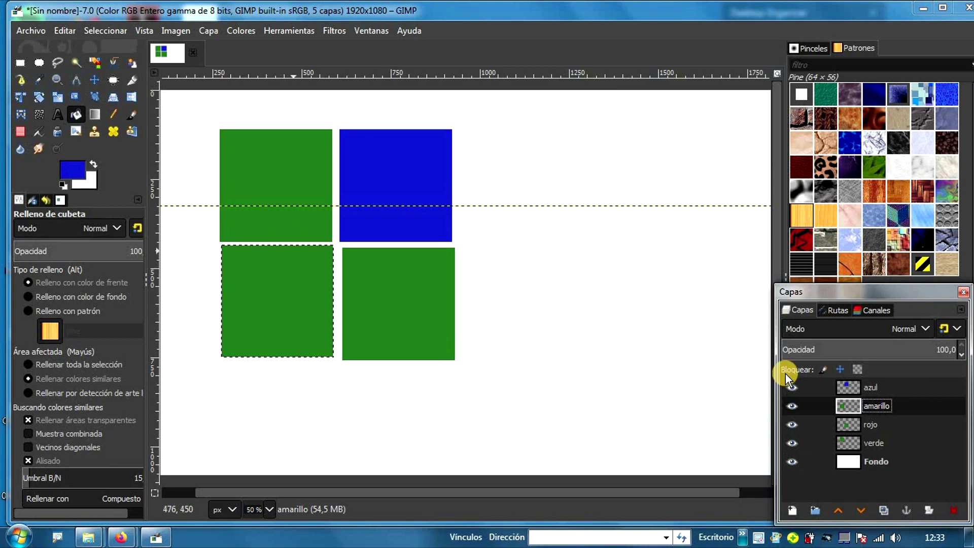
Set the foreground colour to yellow (eee22a) and bucket-fill the selected amarillo square with it
click(74, 172)
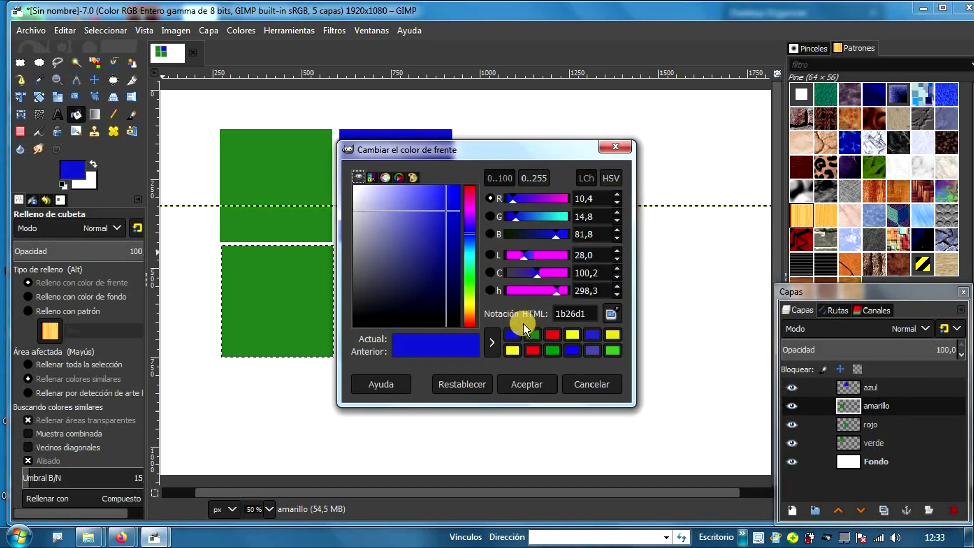
click(472, 302)
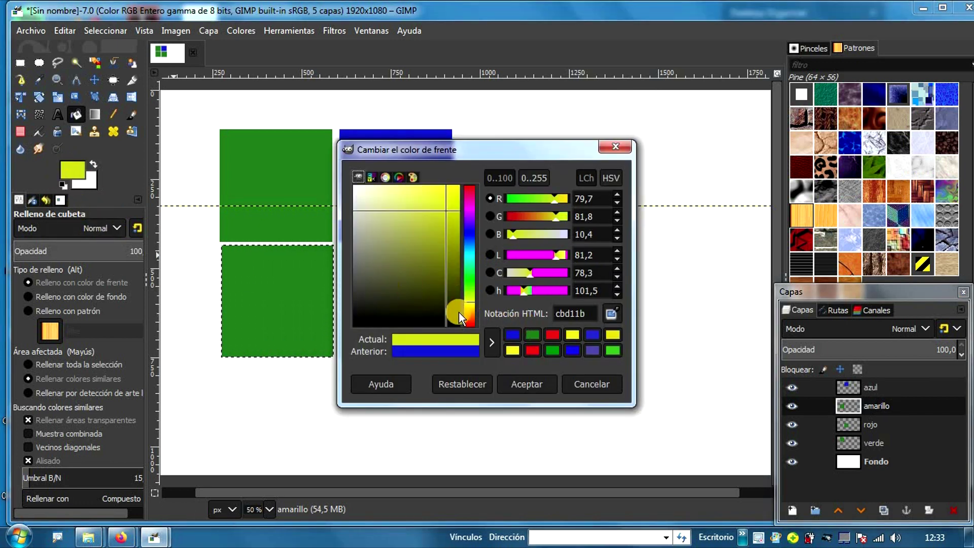
click(512, 350)
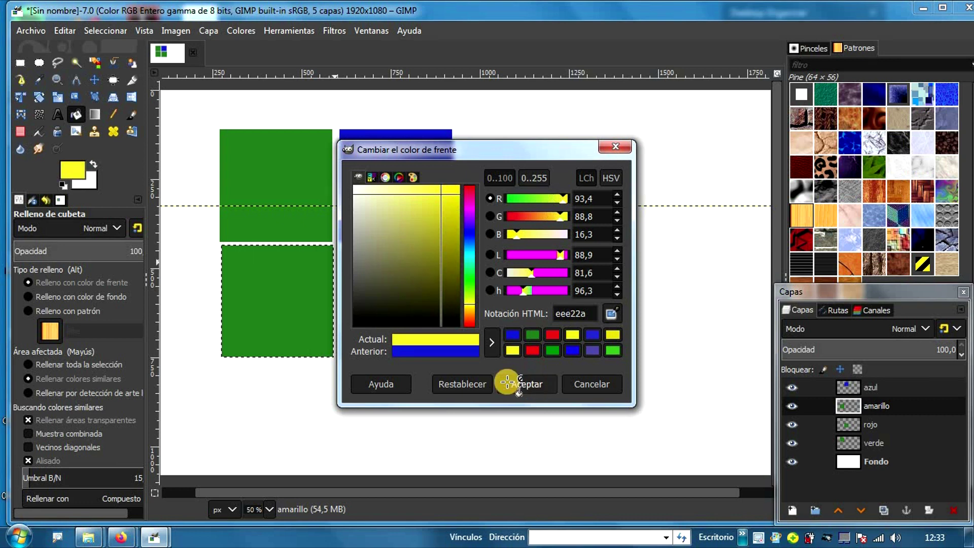
click(507, 383)
click(268, 299)
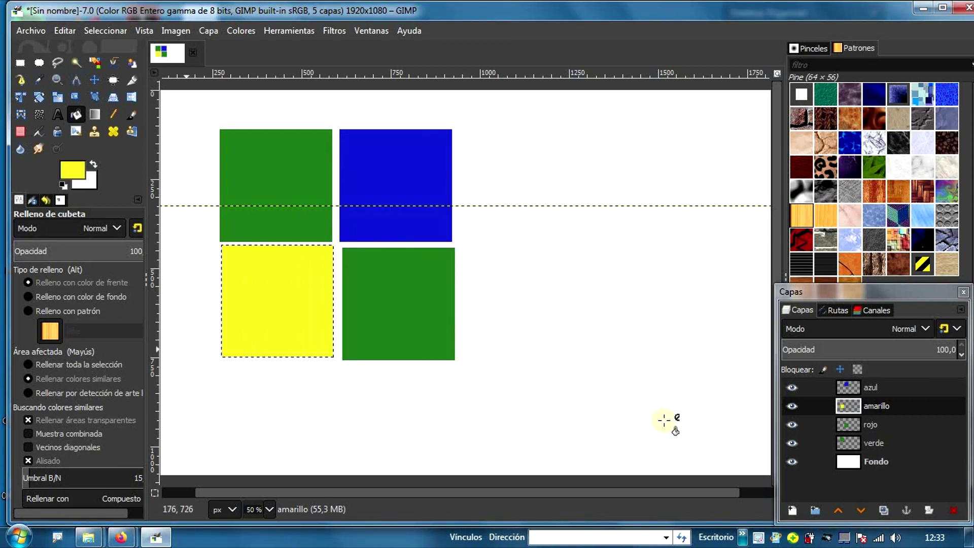
Convert the rojo layer's alpha to a selection around its square
click(859, 423)
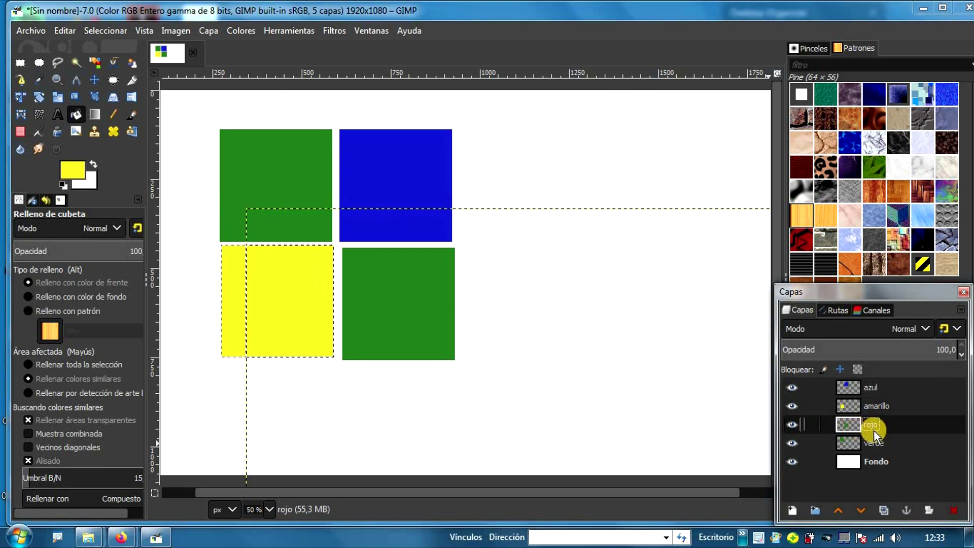
right_click(924, 428)
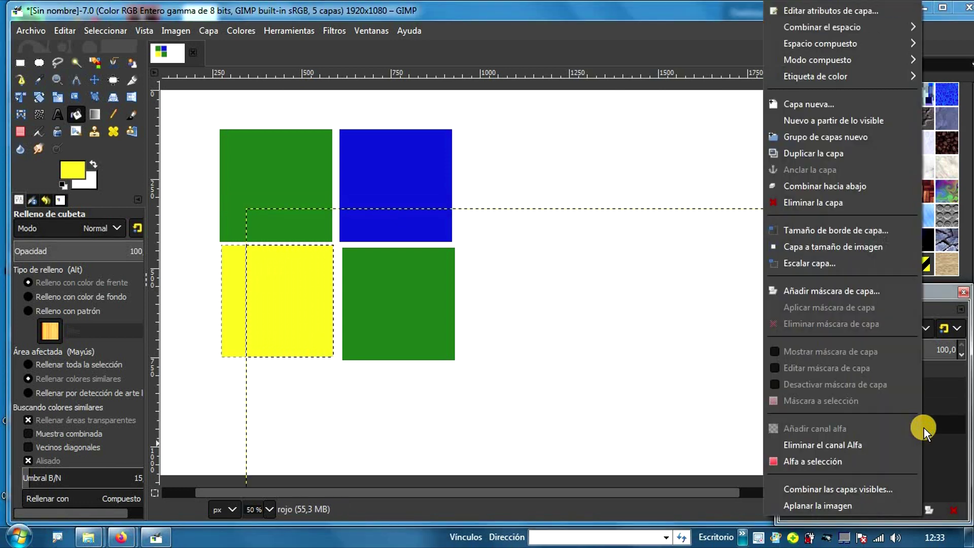
click(860, 456)
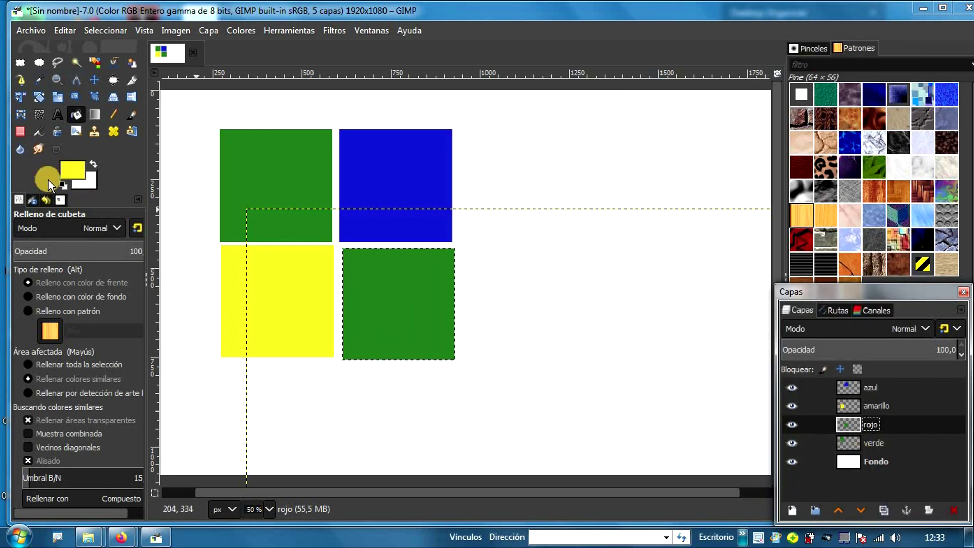
Set the foreground colour to dark red (b90b0b)
click(76, 174)
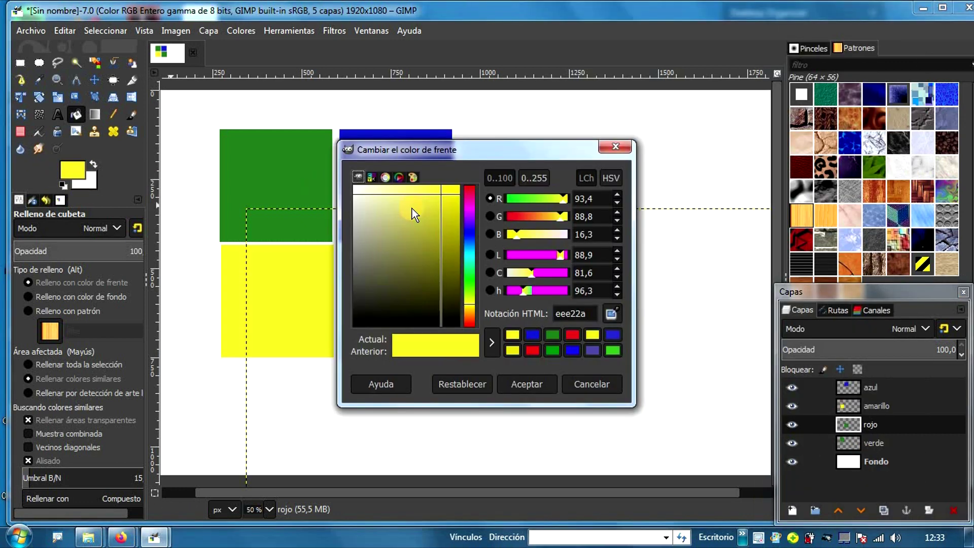
click(470, 190)
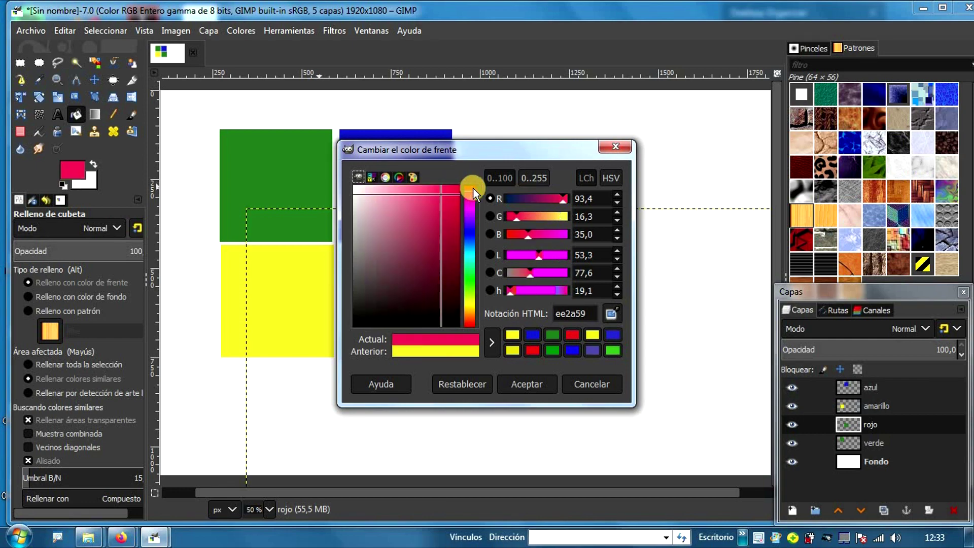
click(453, 224)
click(525, 383)
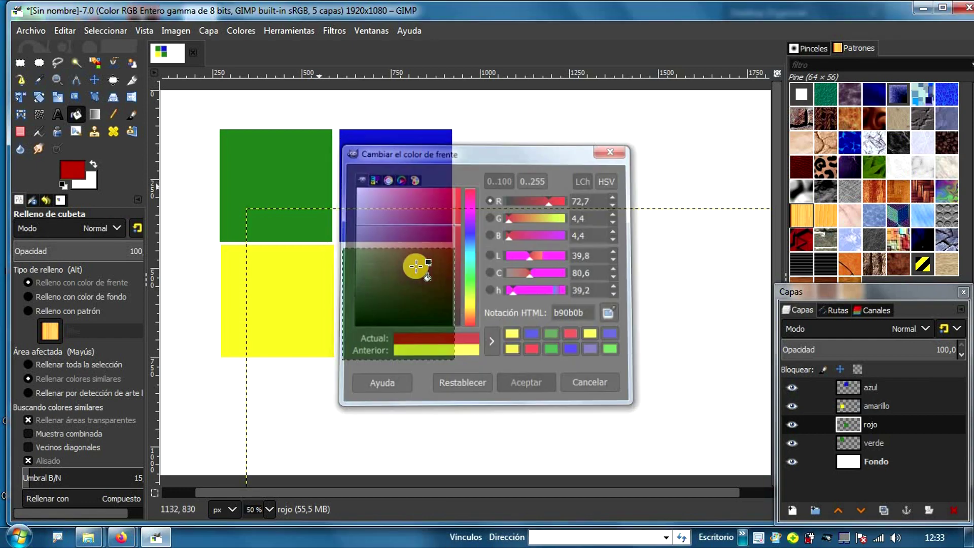
Bucket-fill the selected rojo square with the dark red foreground colour
click(415, 286)
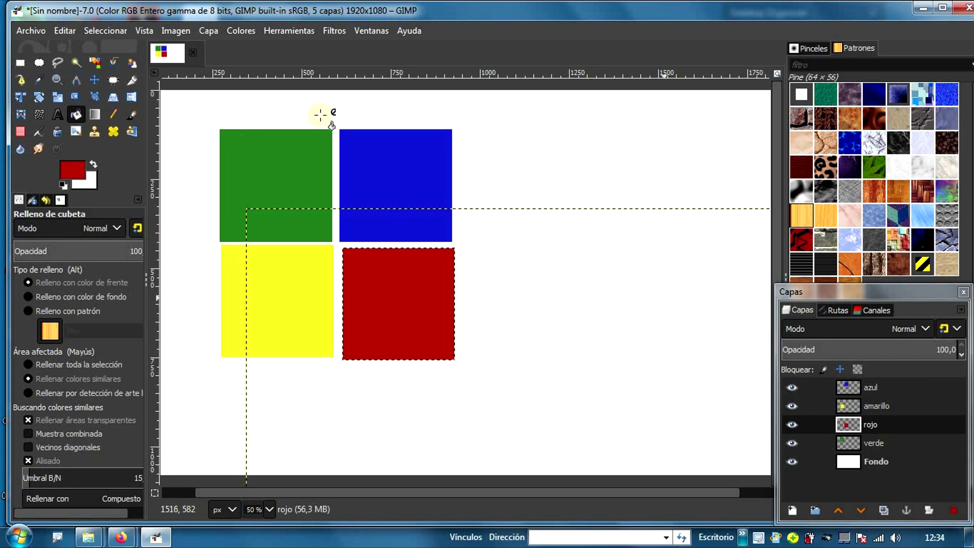
click(357, 304)
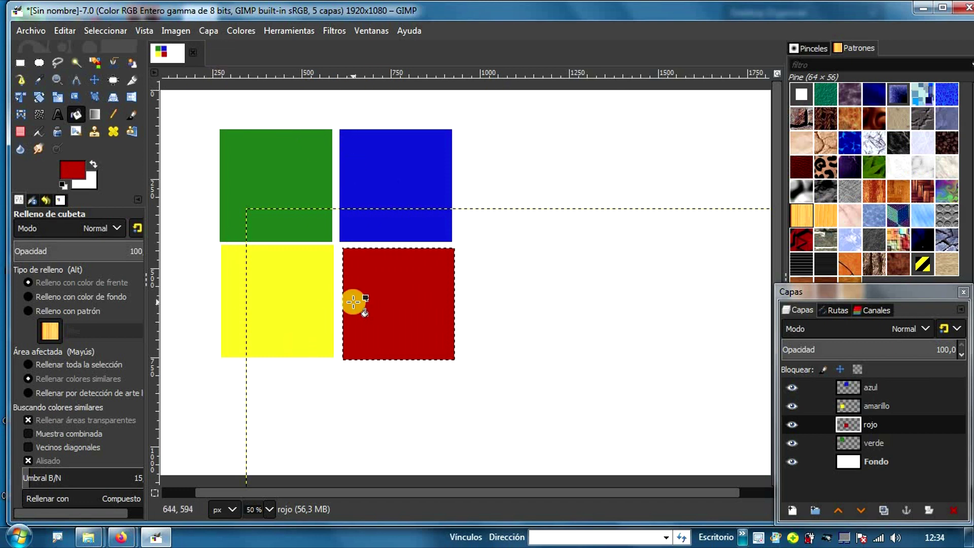
Move the rojo layer so its red square sits beside the yellow one and below the blue one, and clear the selection
click(93, 79)
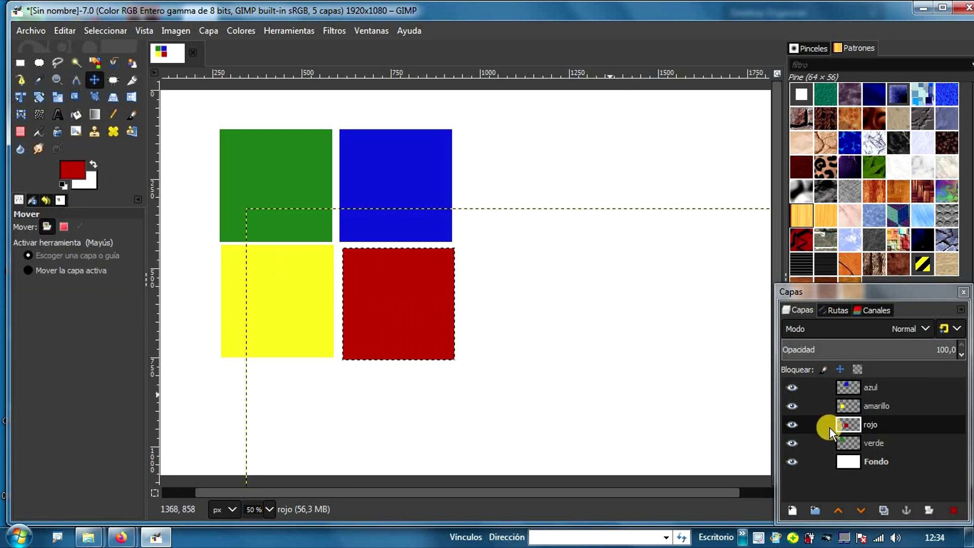
double_click(873, 430)
click(380, 323)
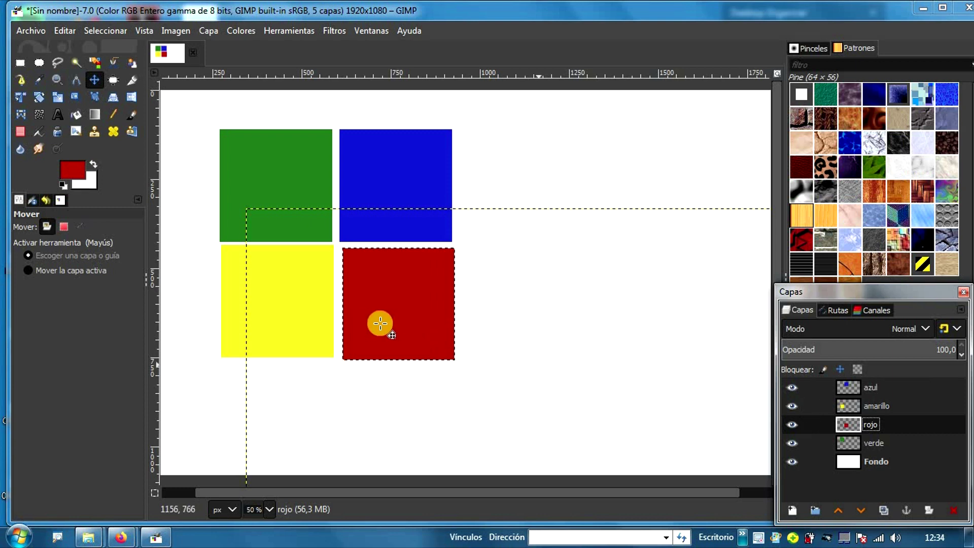
drag(376, 318, 373, 318)
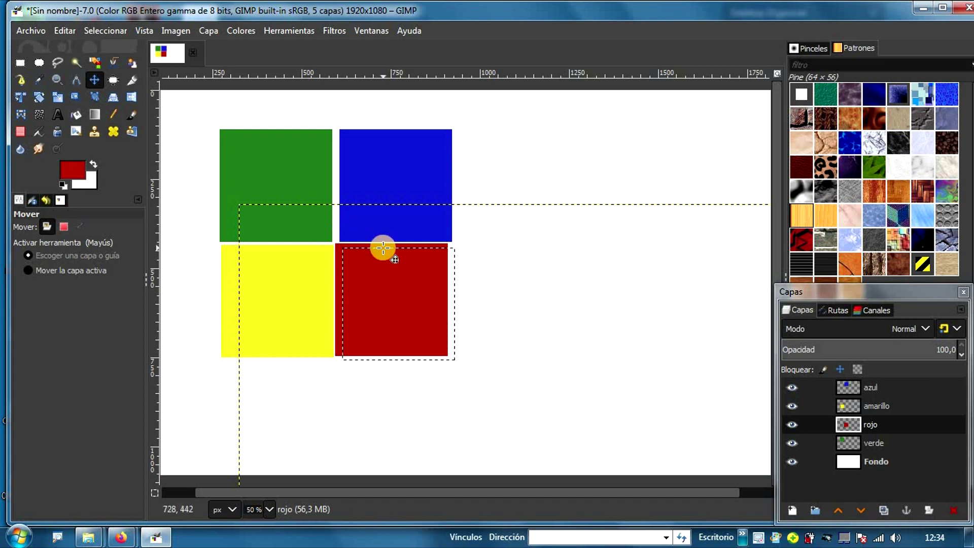
drag(383, 248, 382, 248)
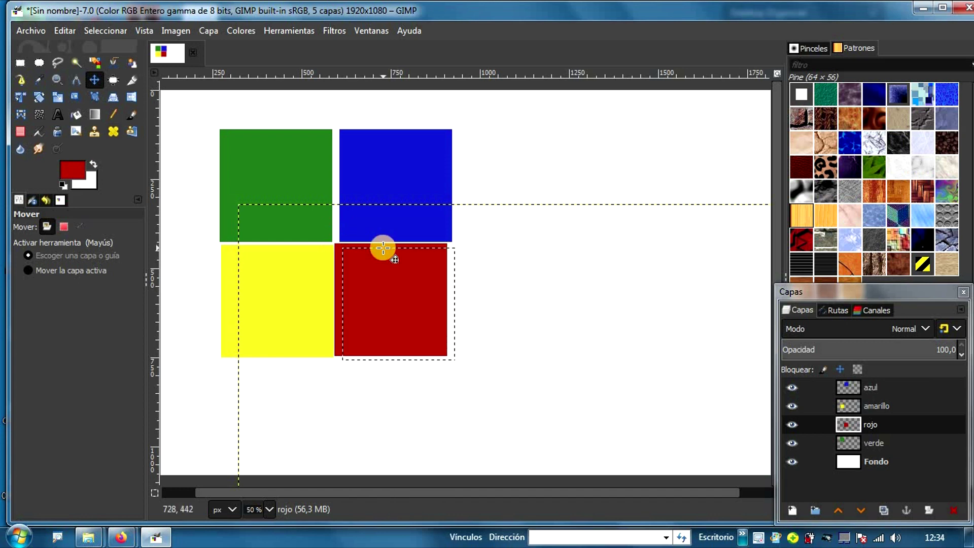
click(103, 28)
click(121, 66)
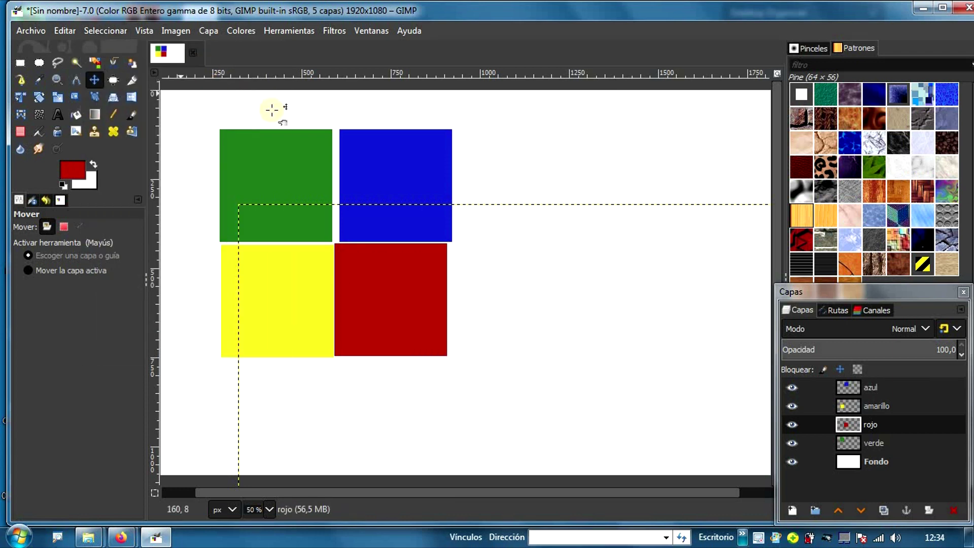
Convert the azul layer's alpha to a selection and move the blue square horizontally closer to the green square
click(878, 400)
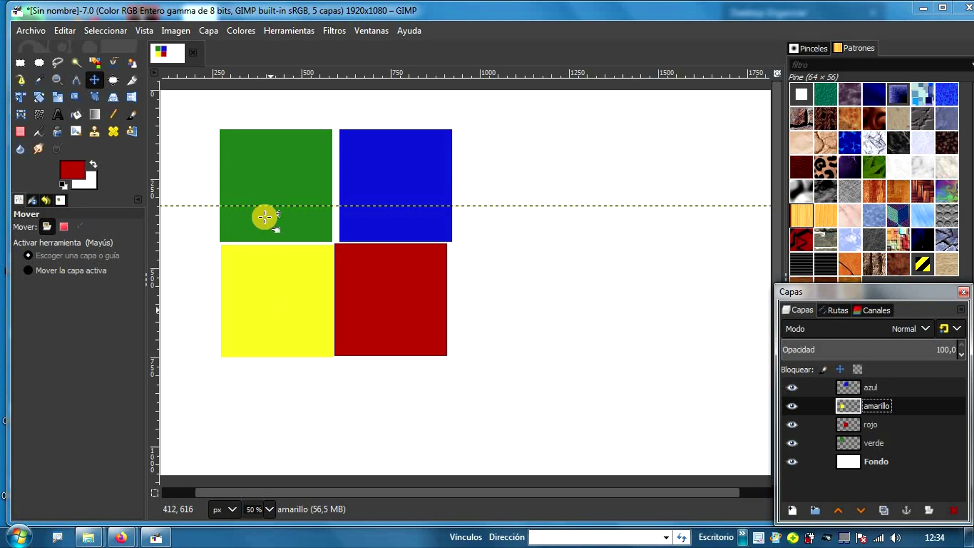
click(924, 391)
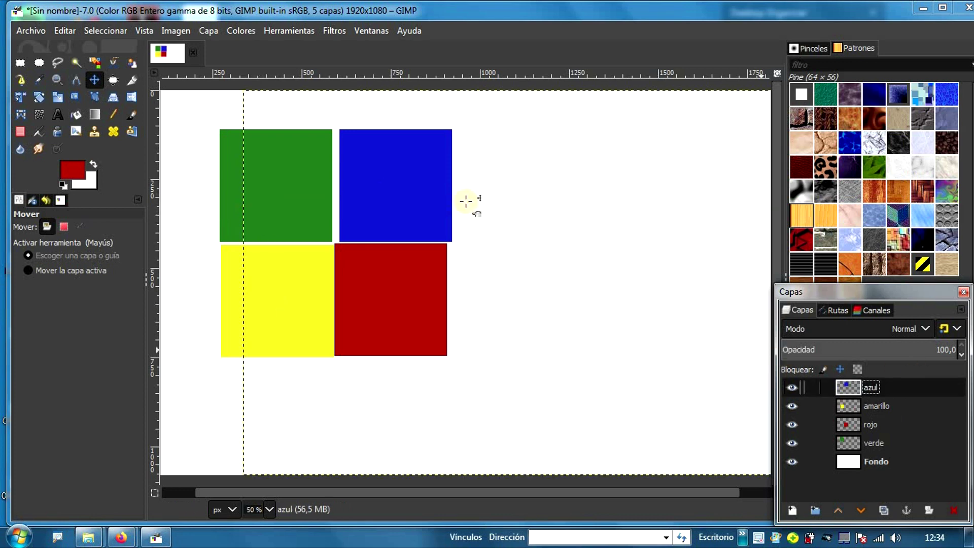
click(370, 191)
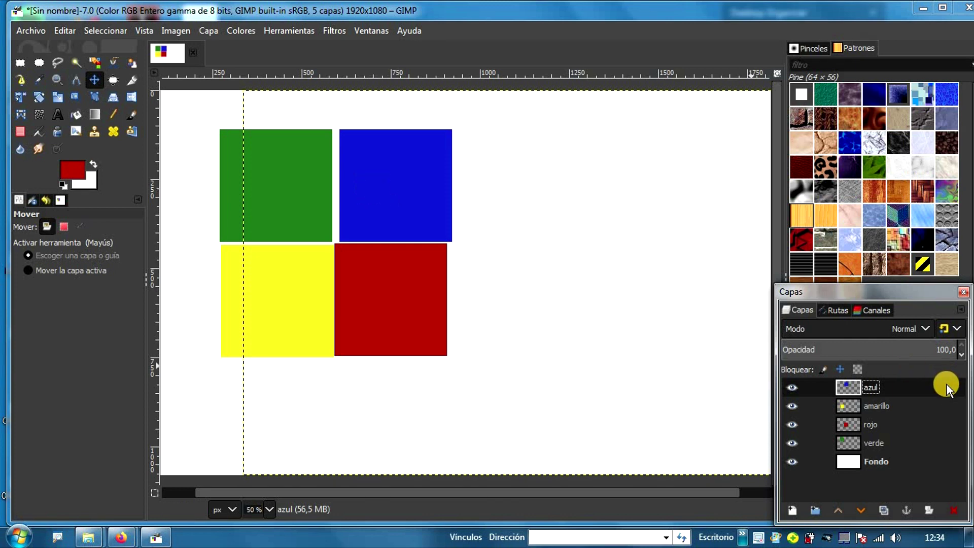
right_click(934, 382)
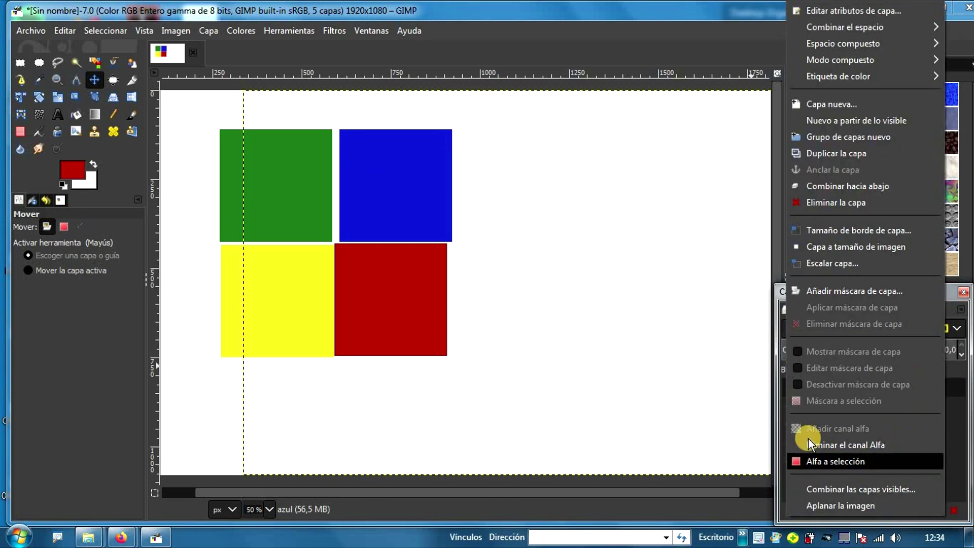
click(857, 460)
drag(396, 171, 391, 171)
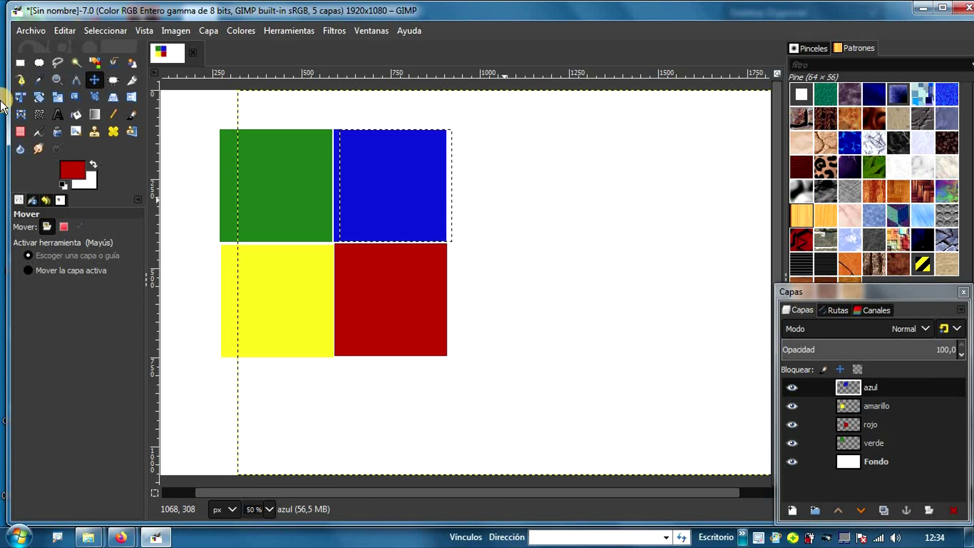
Activate the Text tool and set its text colour to near-black (040404)
click(63, 116)
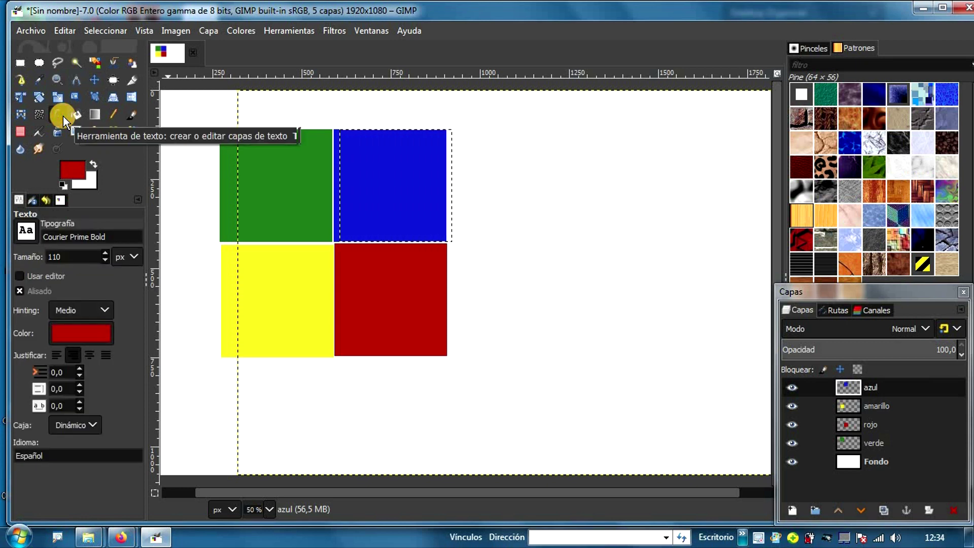
click(25, 235)
click(24, 235)
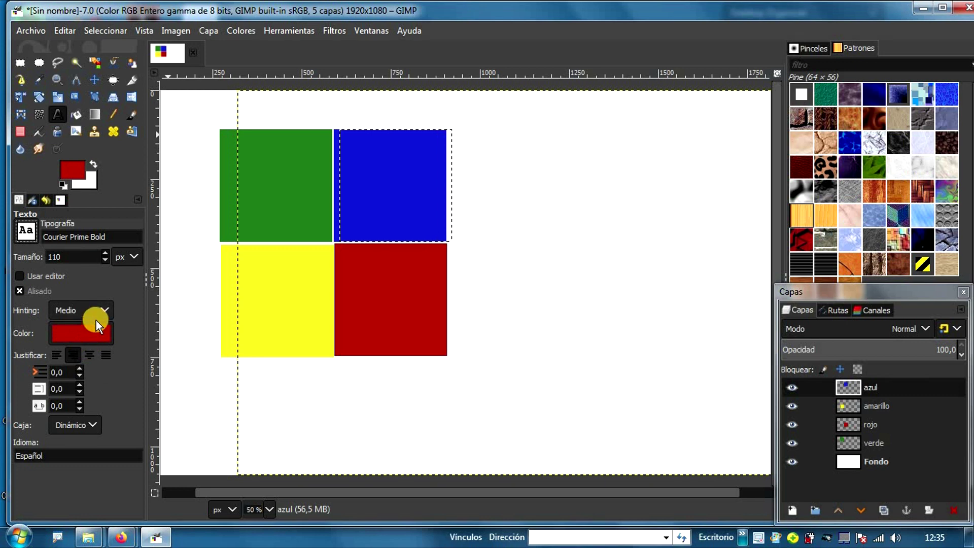
click(97, 337)
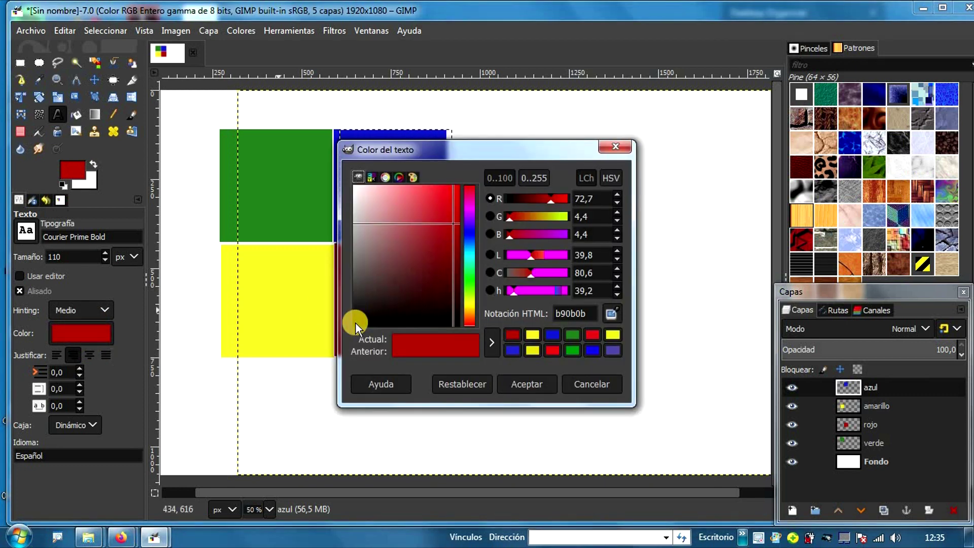
click(359, 324)
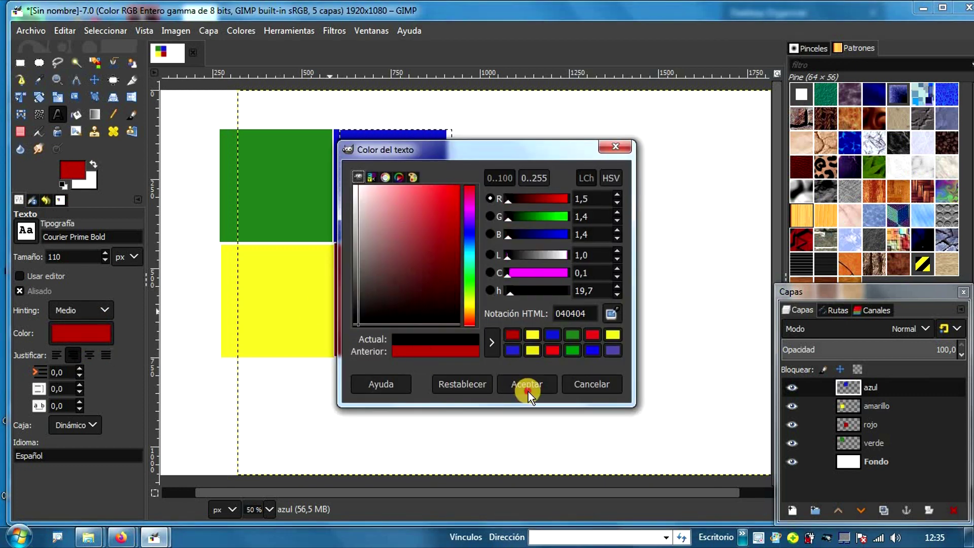
Add the text "Redint" starting in the yellow square's upper part and running across into the red square
click(254, 259)
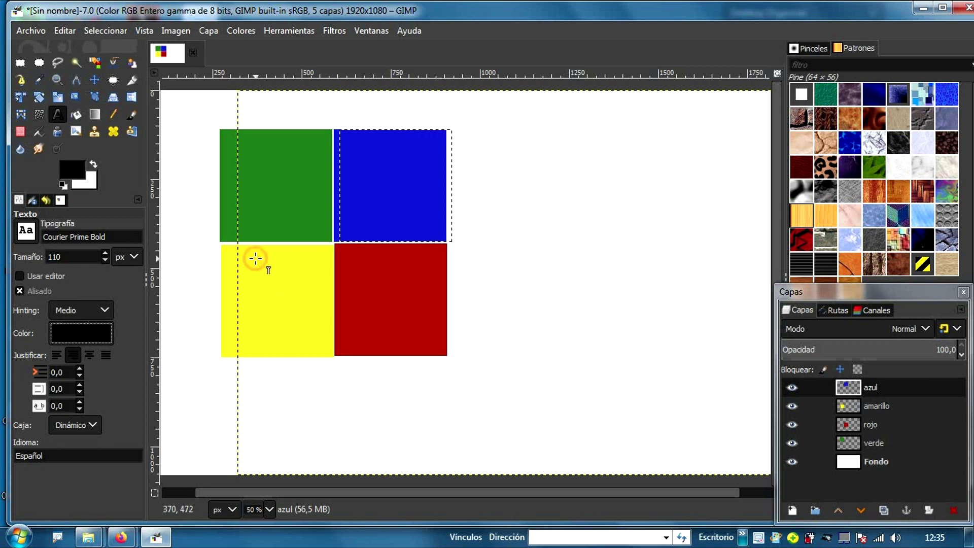
text(R)
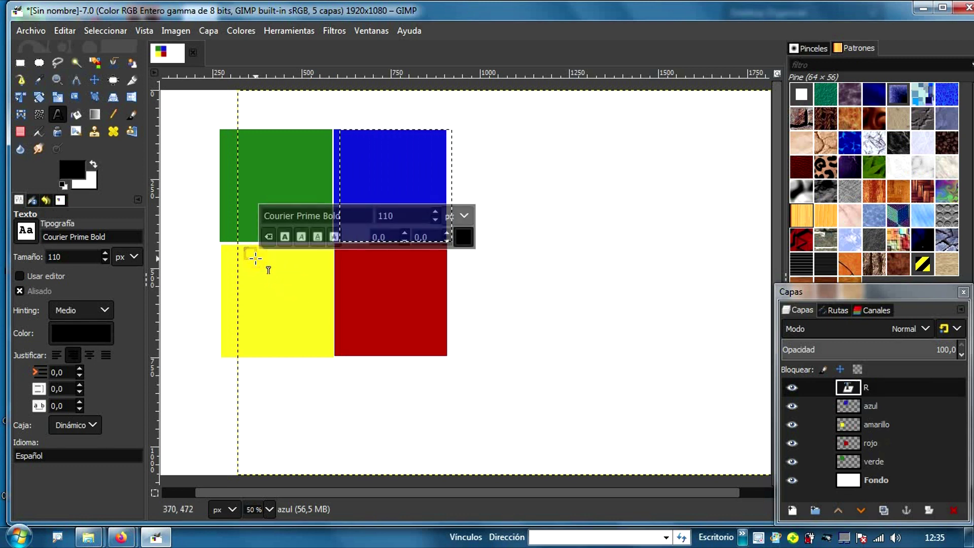
text(edint)
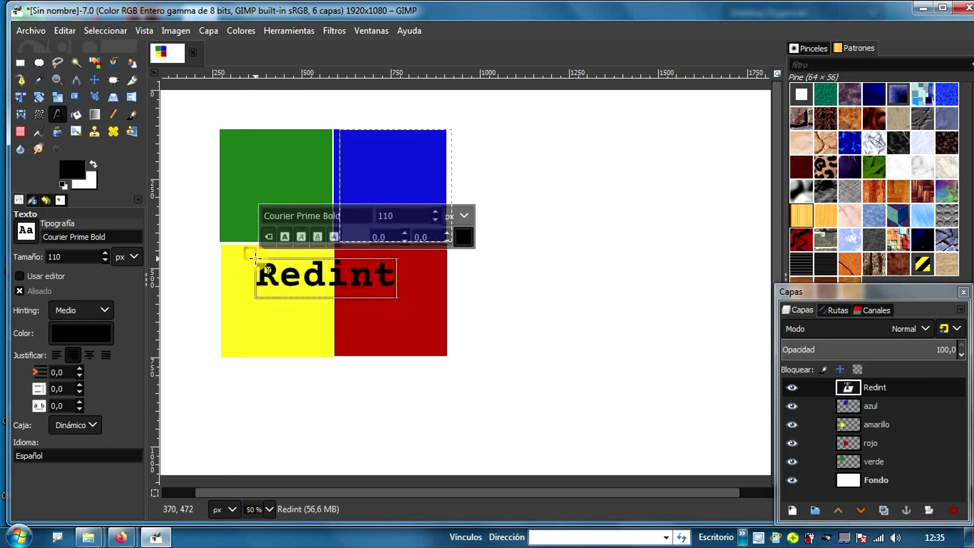
click(500, 347)
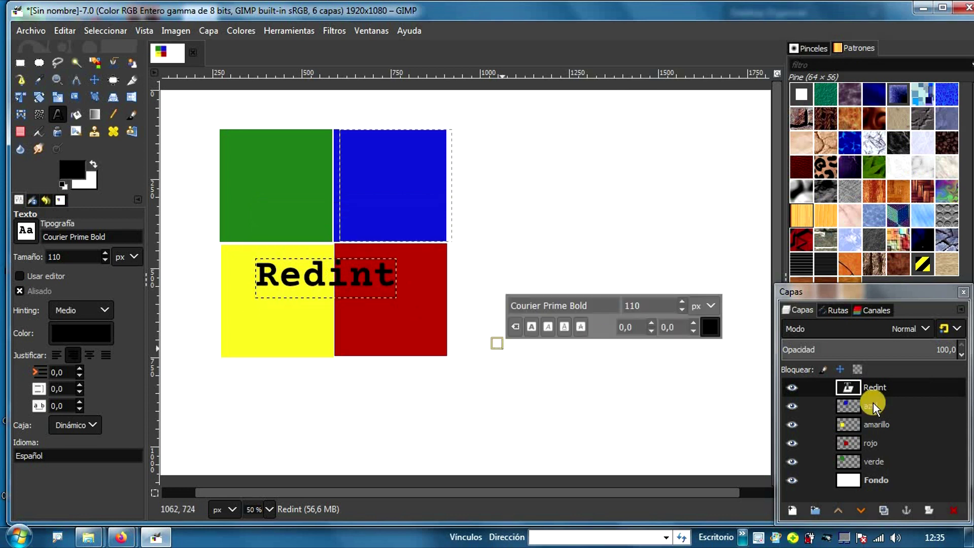
Lower the Redint text layer to the bottom of the layer stack, beneath Fondo
click(845, 384)
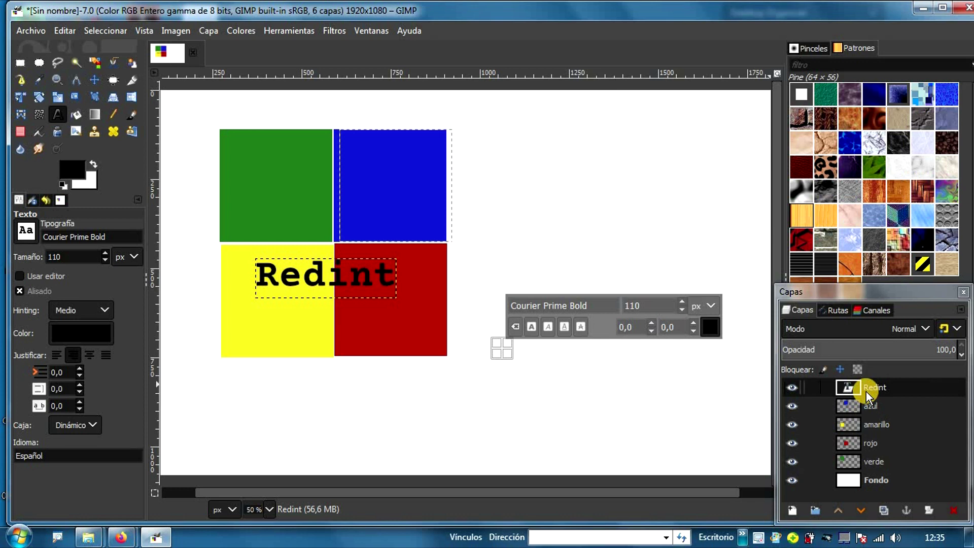
click(858, 511)
click(859, 510)
click(858, 511)
click(858, 511)
click(857, 511)
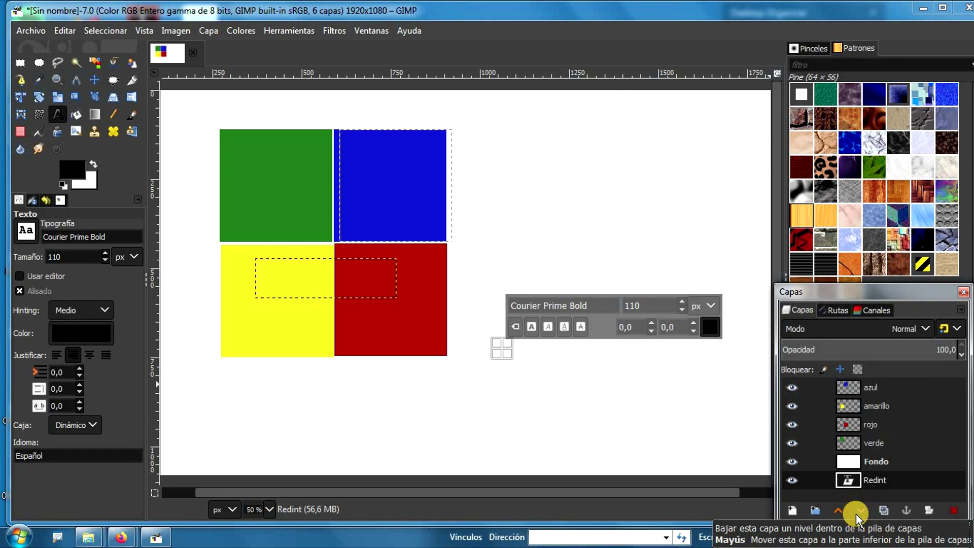
Raise the rojo layer to the top of the layer stack, above azul
click(883, 424)
drag(884, 424, 875, 484)
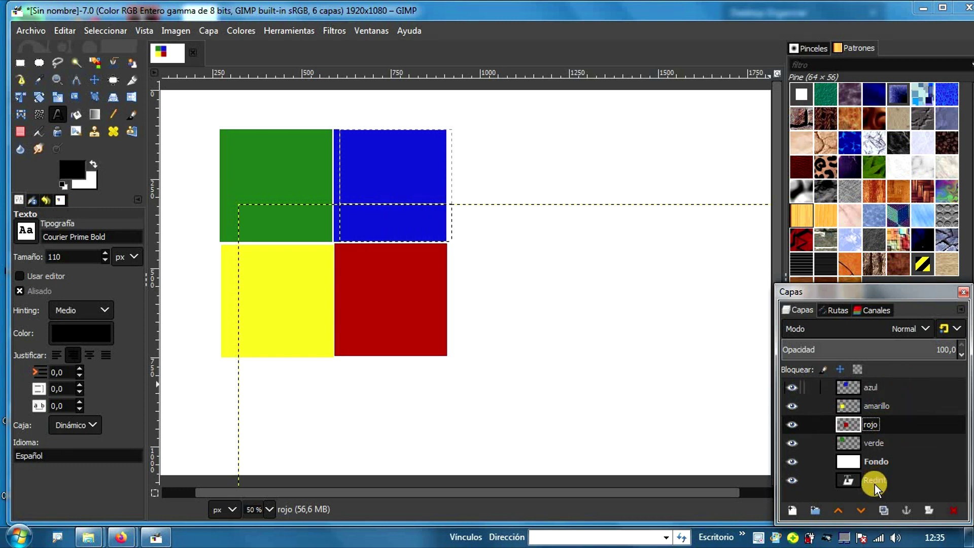
click(837, 511)
click(838, 509)
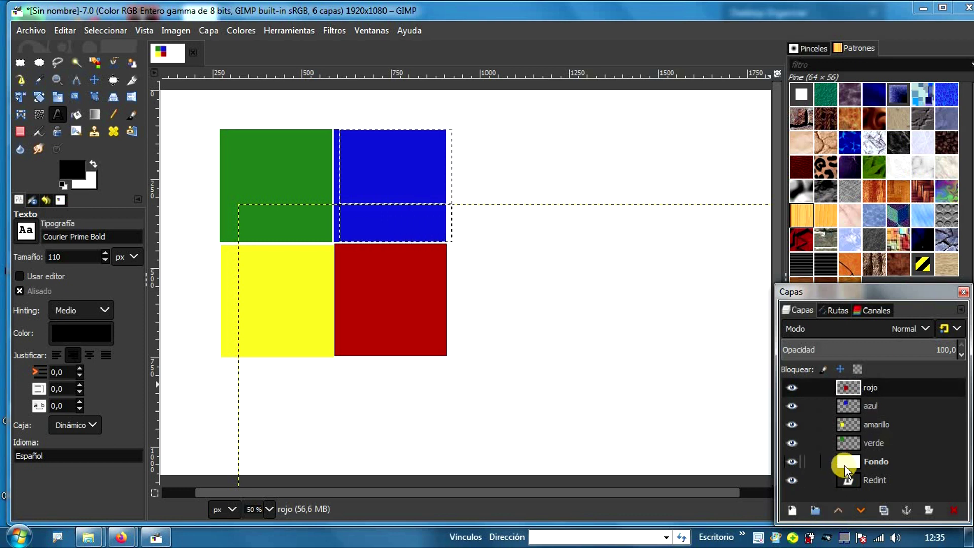
Raise the Fondo layer to the top of the stack so it covers all the squares
click(876, 459)
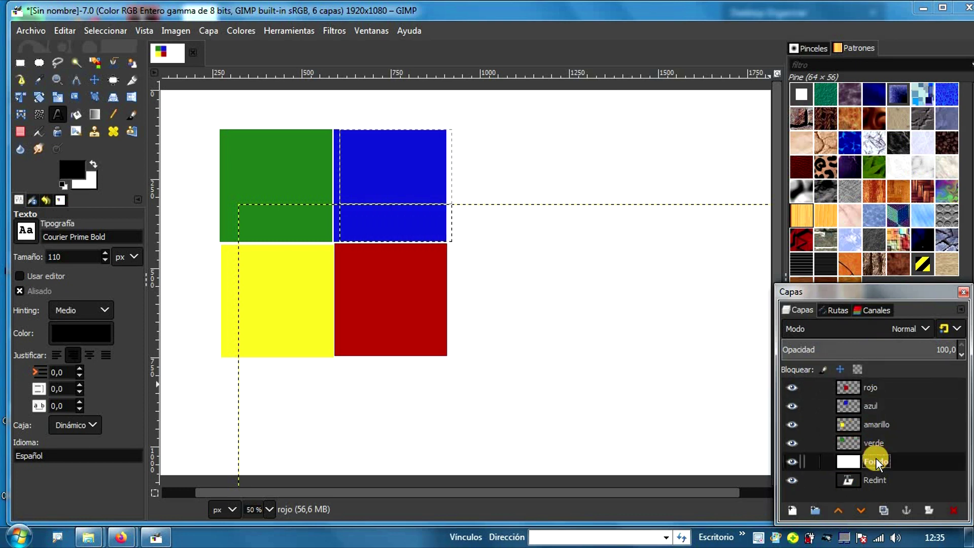
click(836, 505)
click(836, 505)
click(835, 505)
click(836, 505)
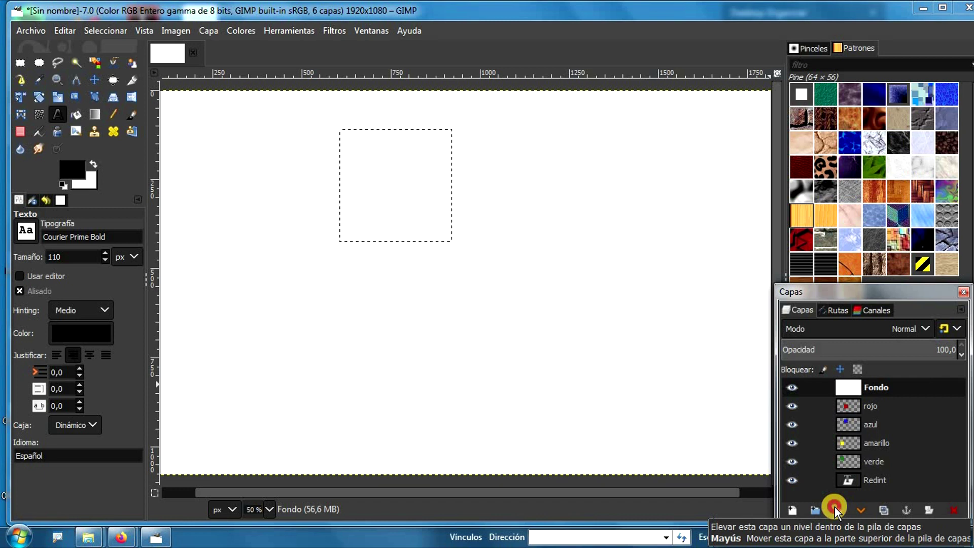
Lower the Fondo layer to the bottom of the stack, beneath the Redint layer
click(862, 511)
click(862, 511)
click(862, 511)
click(861, 511)
click(861, 511)
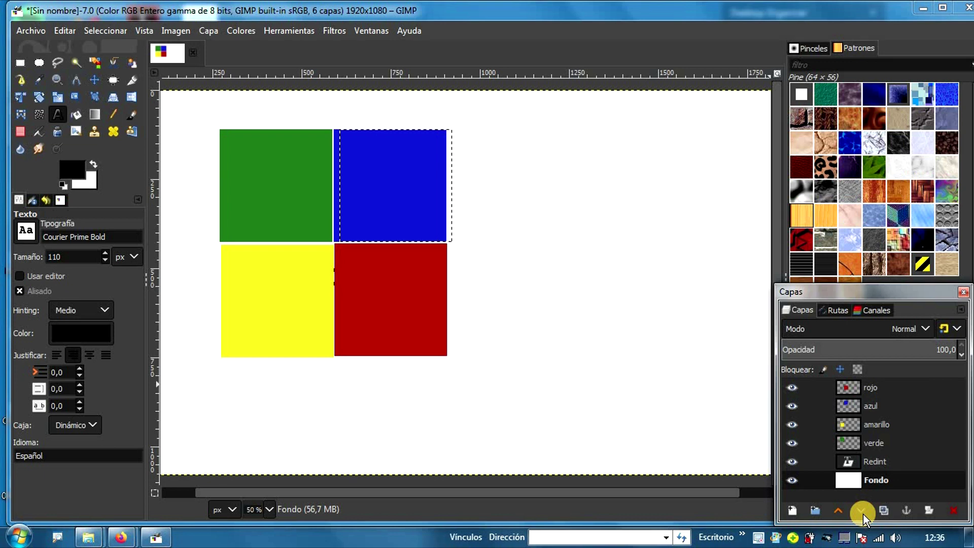
Raise the Redint text layer to the top of the stack, above rojo
click(881, 450)
click(885, 460)
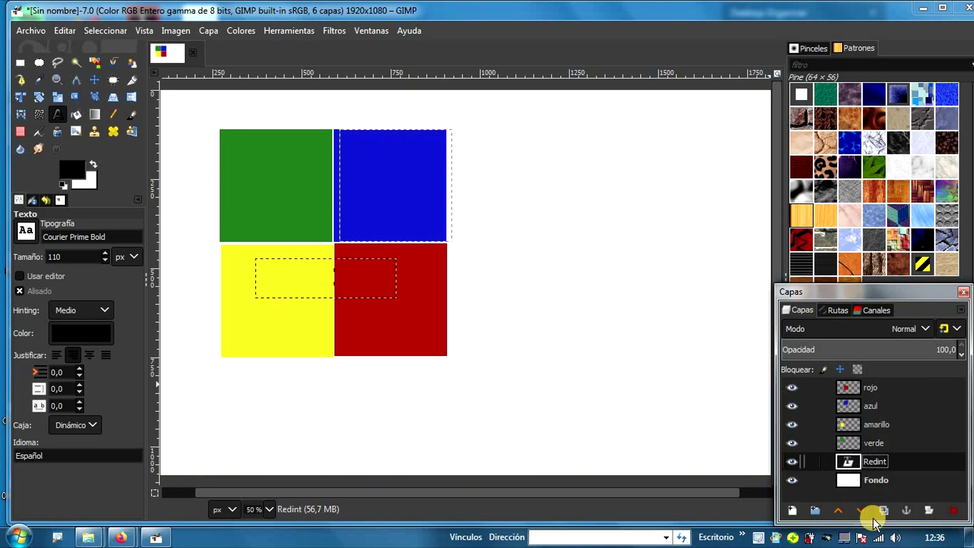
click(836, 508)
click(836, 508)
click(835, 509)
click(836, 508)
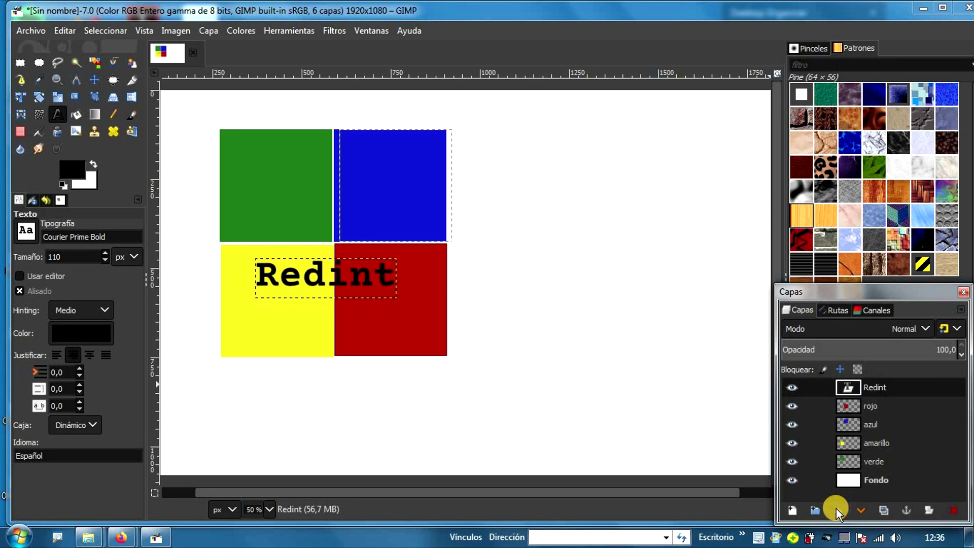
Try the rojo layer's opacity at 50.2 and at 0, and return it to 100
click(905, 409)
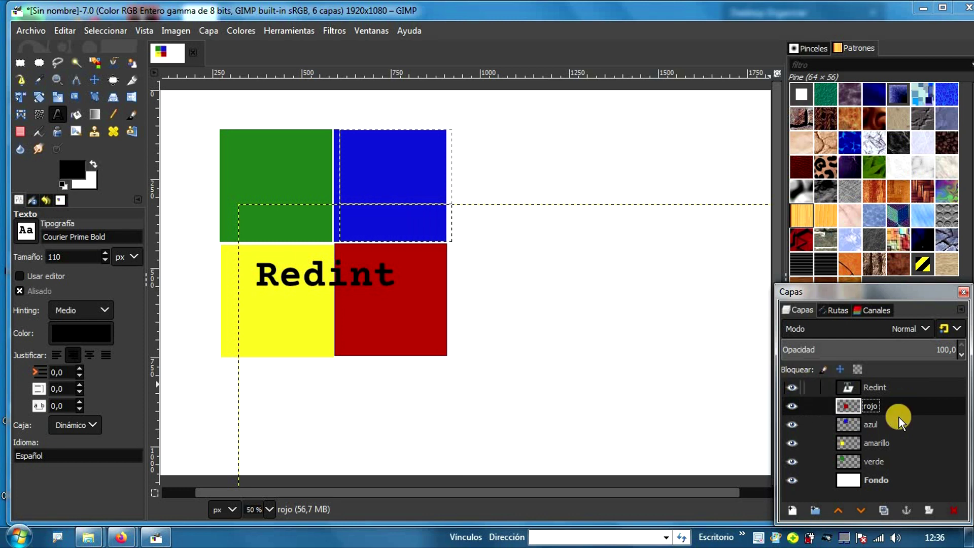
click(870, 345)
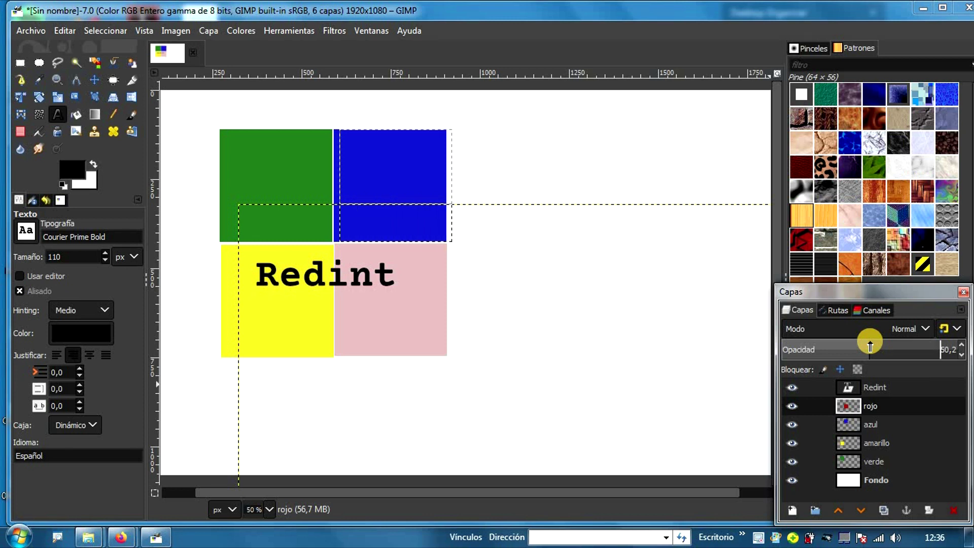
click(795, 355)
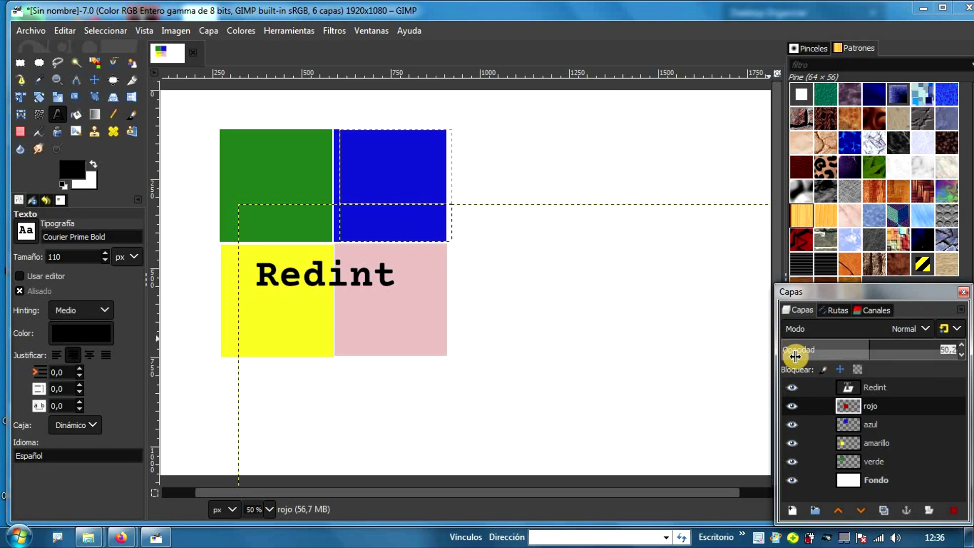
click(869, 348)
drag(869, 347, 755, 345)
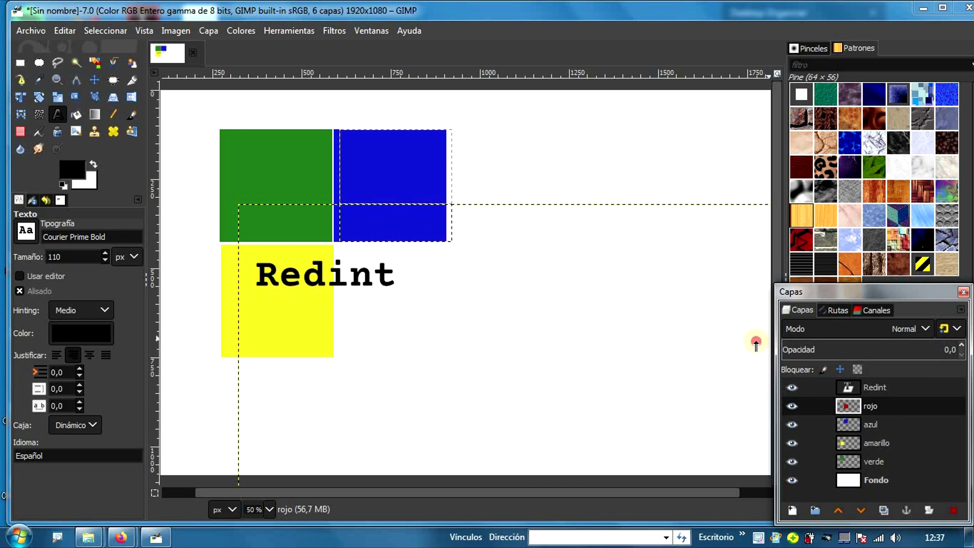
click(930, 362)
drag(930, 362, 962, 345)
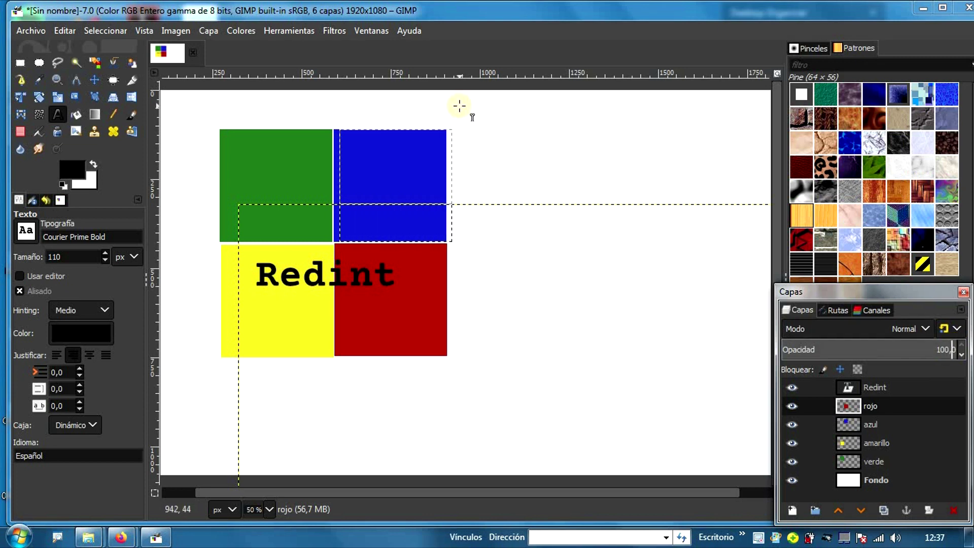
Save the image in the Documents folder as ejerciciodecapas1.xcf
click(35, 32)
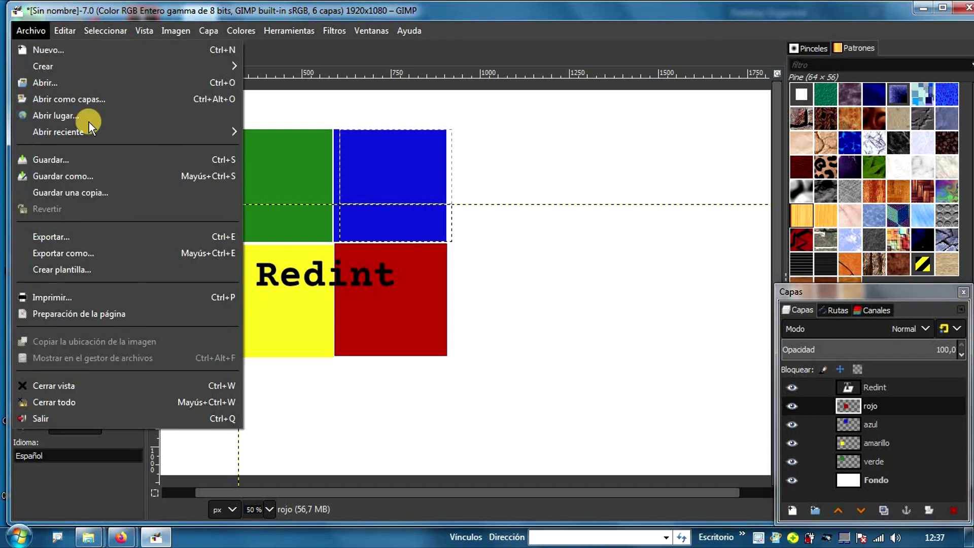
click(121, 174)
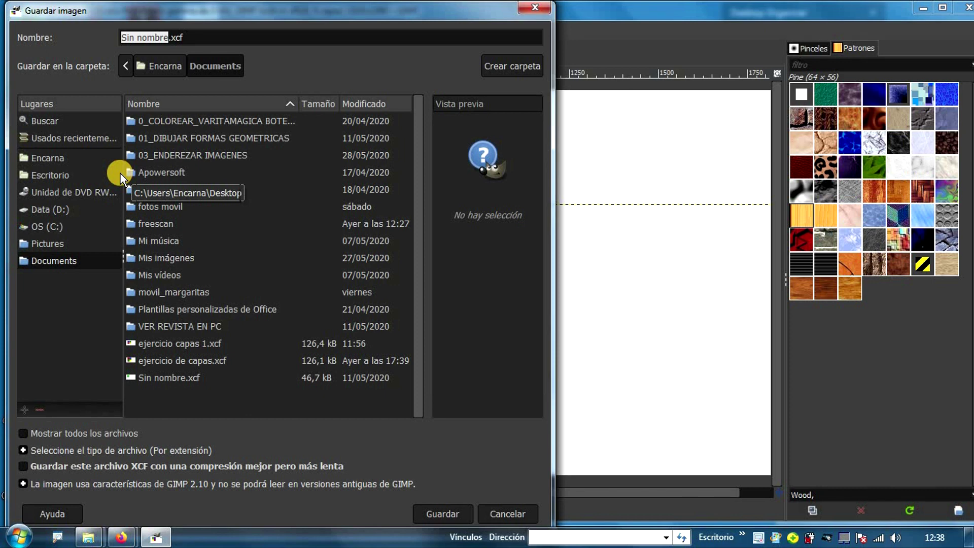
text(ejerc)
text(iciodeca)
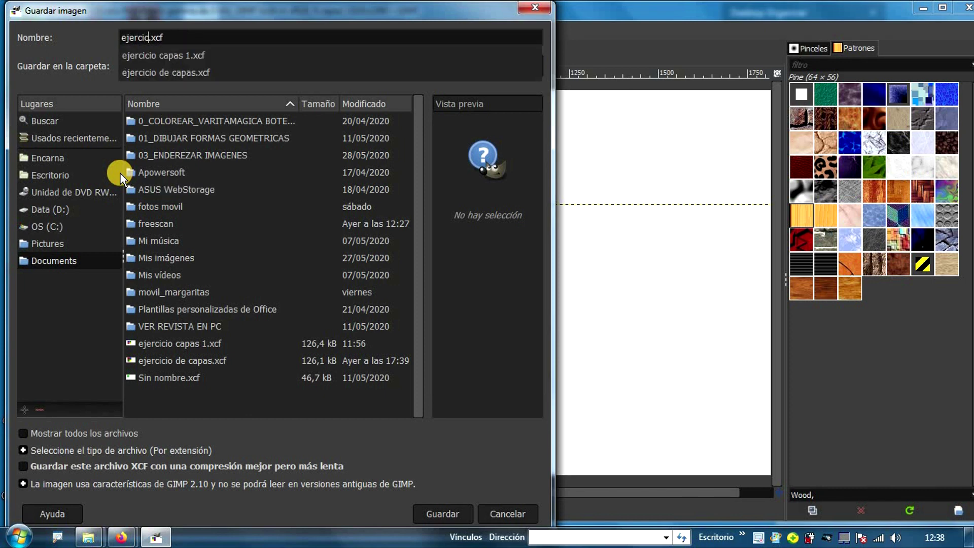
text(pas1)
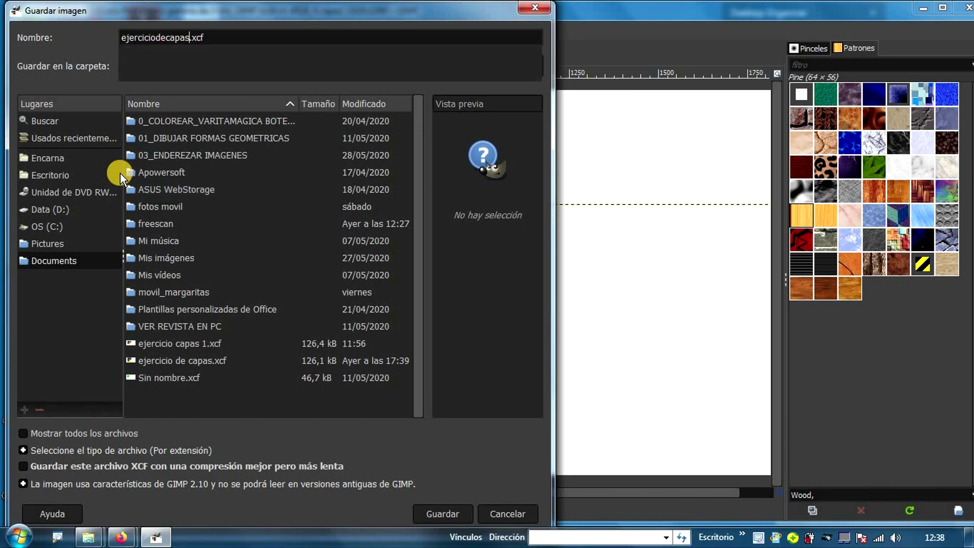
click(456, 509)
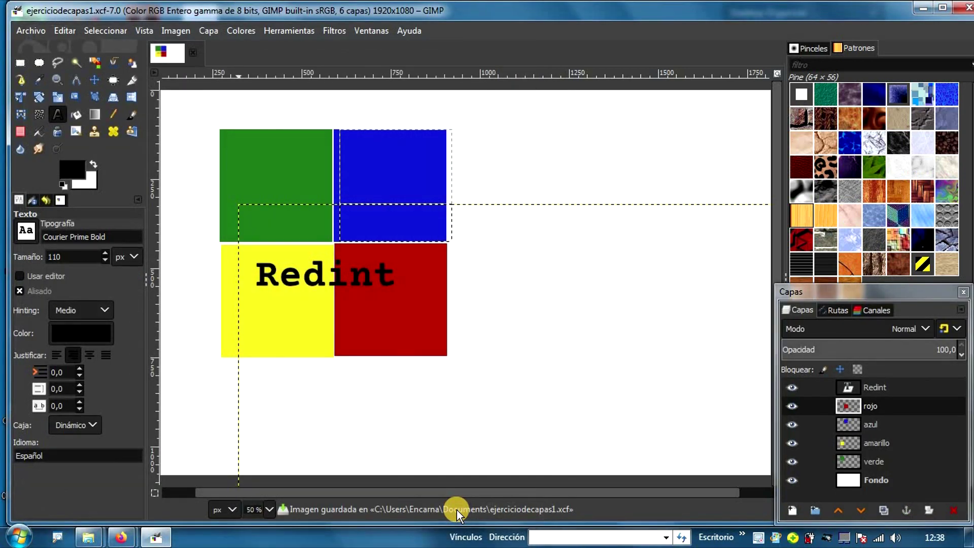